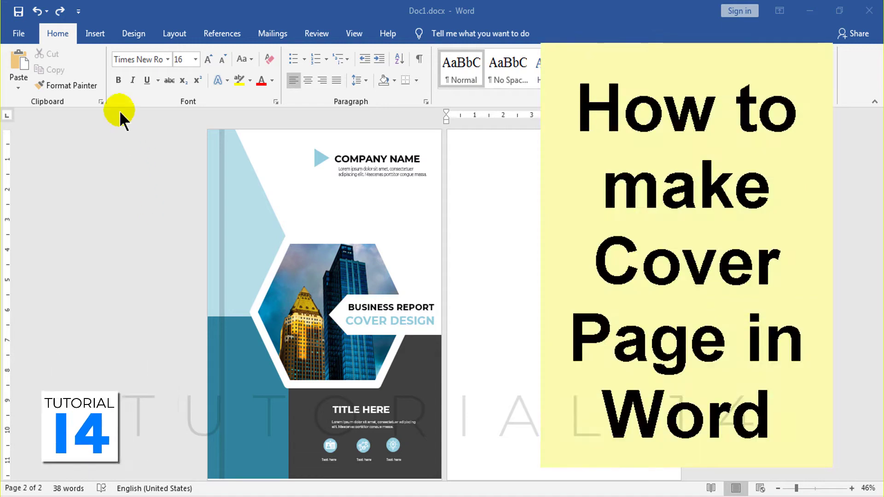
Draw a large blue hexagon on page 2 and push it past the top-left edge so only its right point shows
click(98, 35)
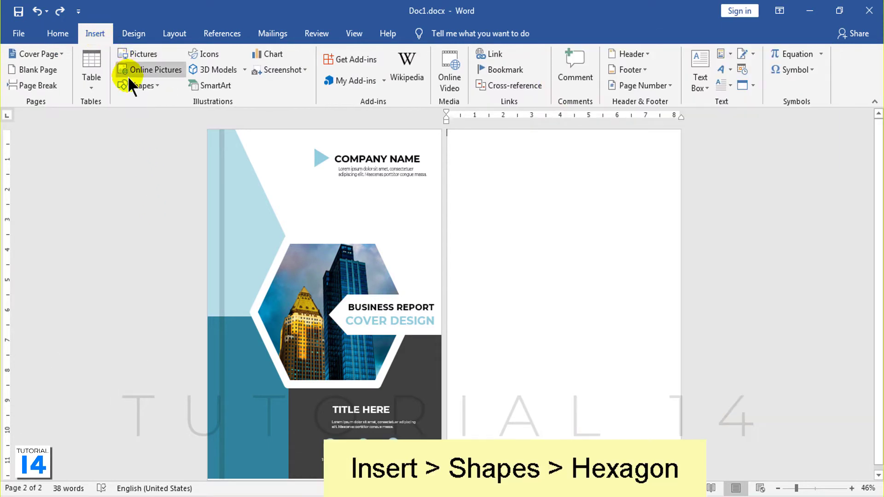
click(135, 85)
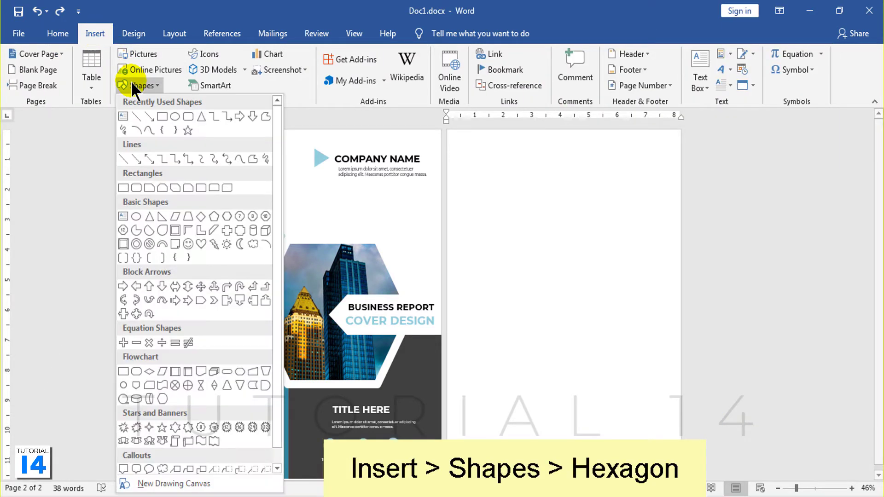
click(227, 216)
drag(469, 160, 611, 355)
drag(593, 317, 456, 289)
drag(505, 275, 497, 275)
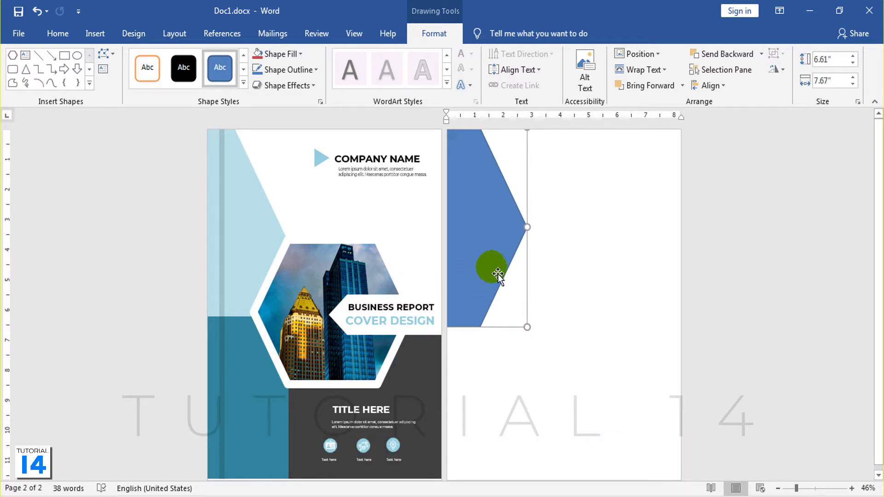
click(101, 34)
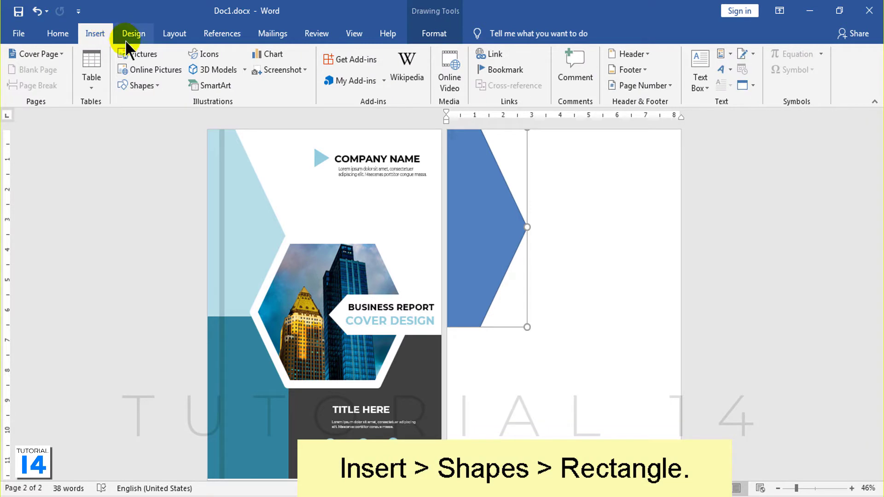
Draw a rectangle at page 2's lower left against the edge, widened to 3.61 inches
click(140, 87)
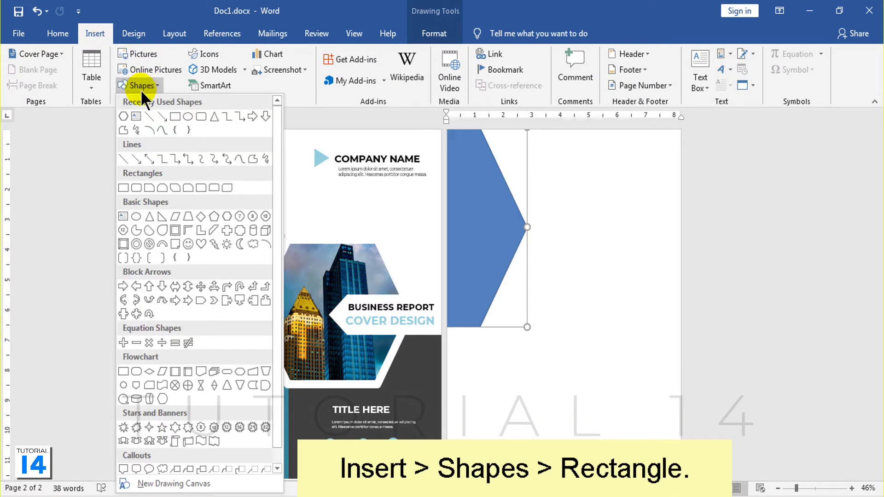
click(122, 186)
mouse_move(455, 302)
mouse_down()
mouse_move(560, 486)
mouse_move(541, 463)
mouse_up()
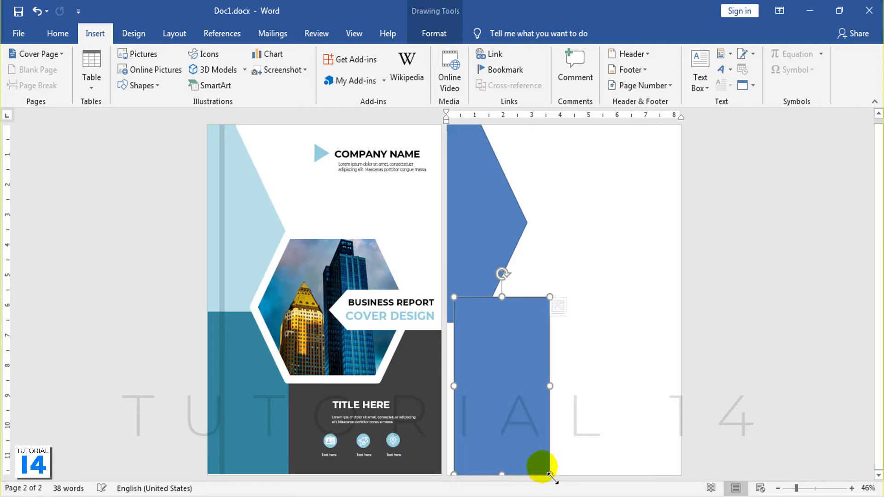
drag(525, 416, 518, 416)
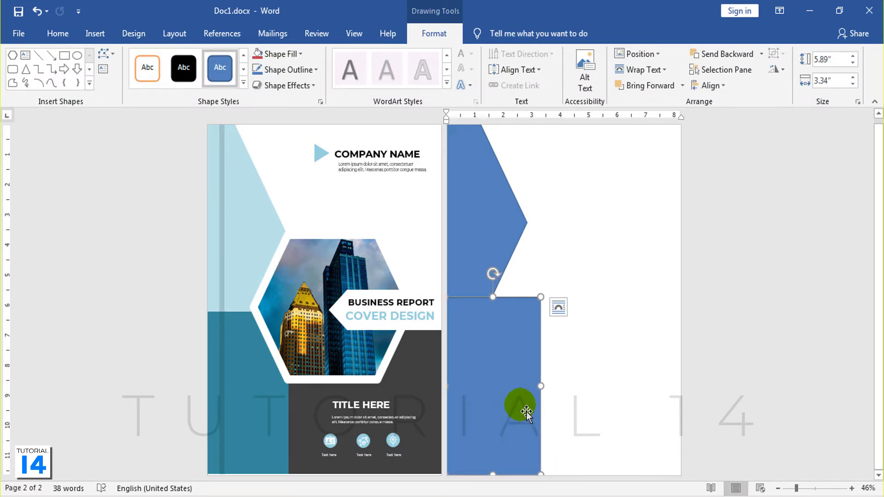
drag(541, 386, 549, 386)
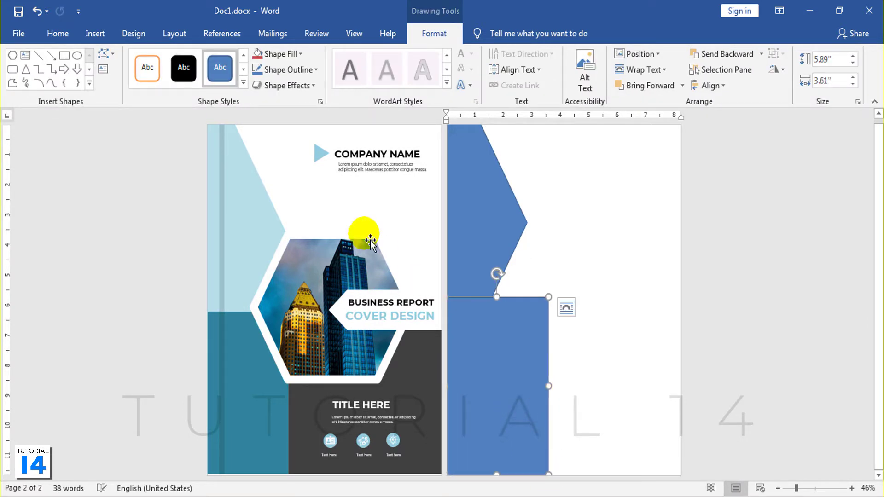
Draw a second rectangle reaching page 2's bottom-right corner beside the first
click(96, 34)
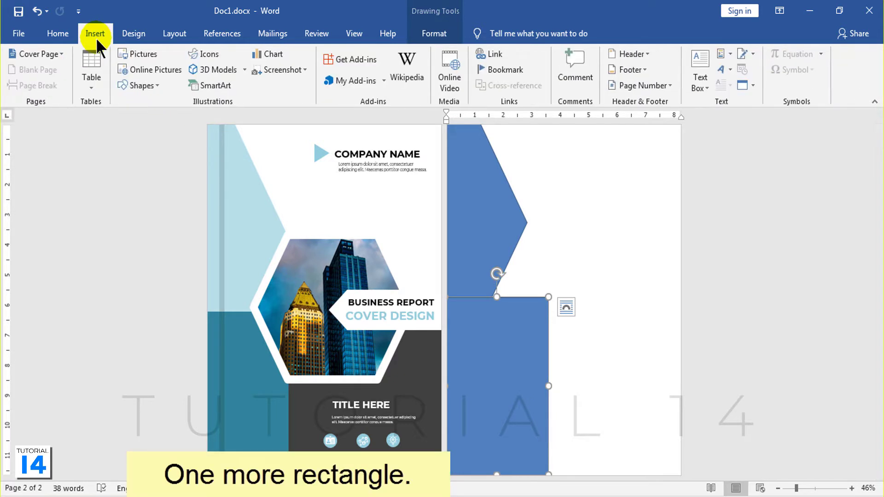
click(133, 86)
click(124, 188)
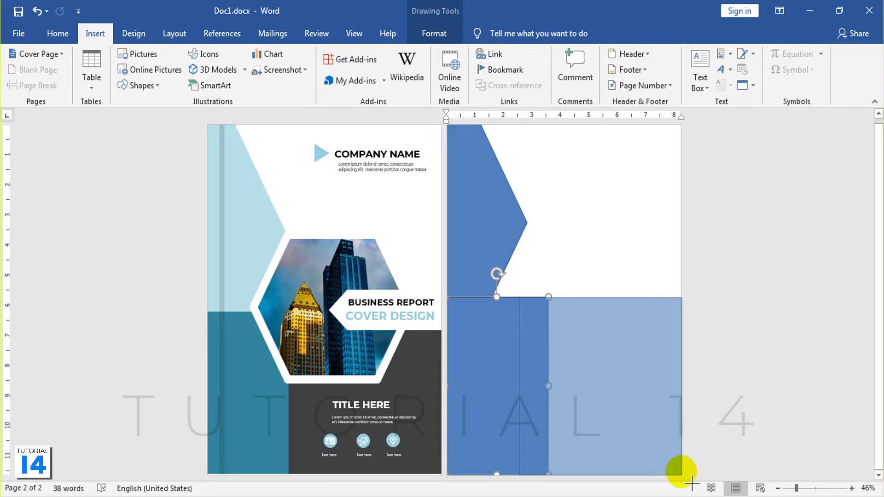
drag(530, 309, 681, 474)
drag(618, 444, 583, 410)
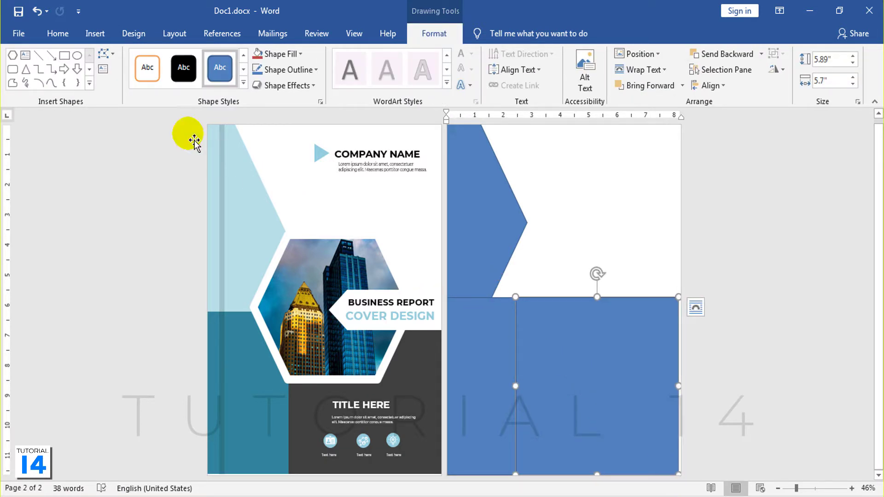
Draw a hexagon mid-page 2, resize it to 4.8" by 5.56" and position it over the rectangles
click(100, 36)
click(138, 86)
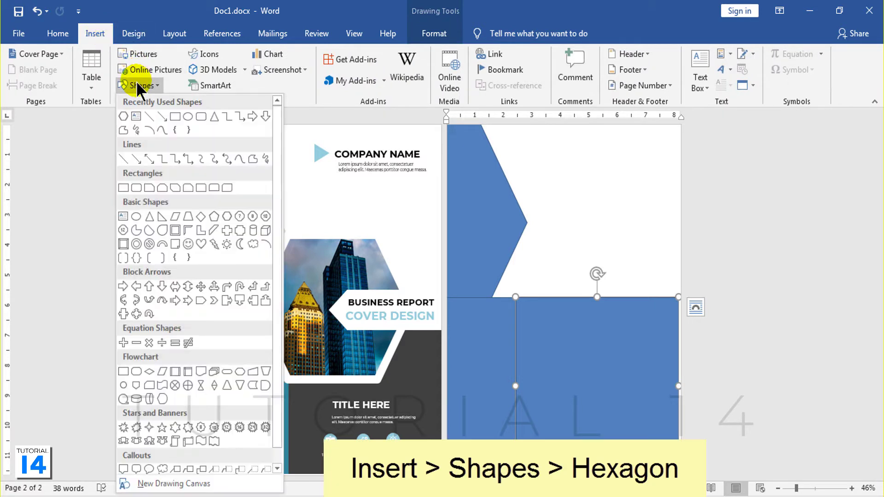
click(234, 212)
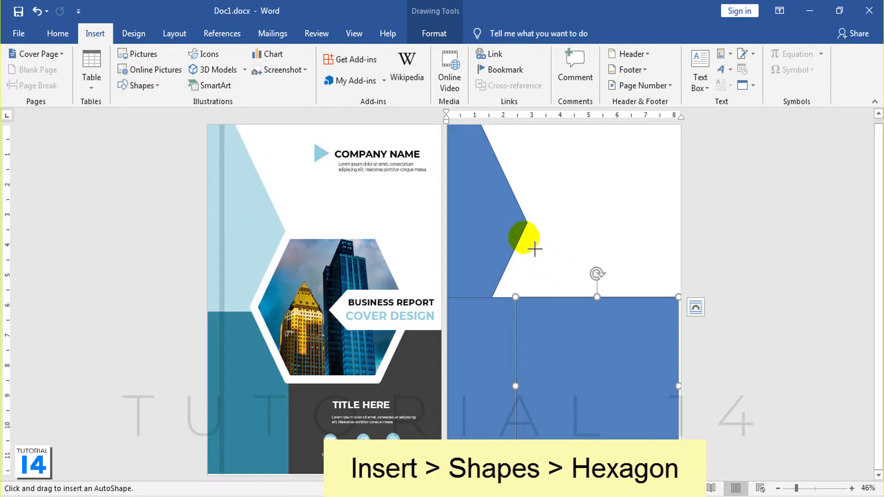
mouse_move(490, 210)
mouse_down()
mouse_move(638, 393)
mouse_move(599, 358)
mouse_up()
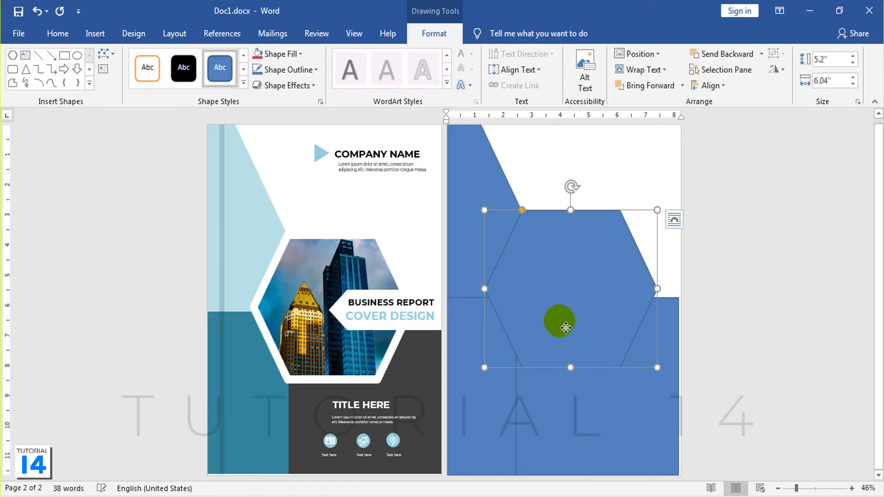
mouse_move(559, 316)
mouse_down()
mouse_move(567, 330)
mouse_move(547, 317)
mouse_up()
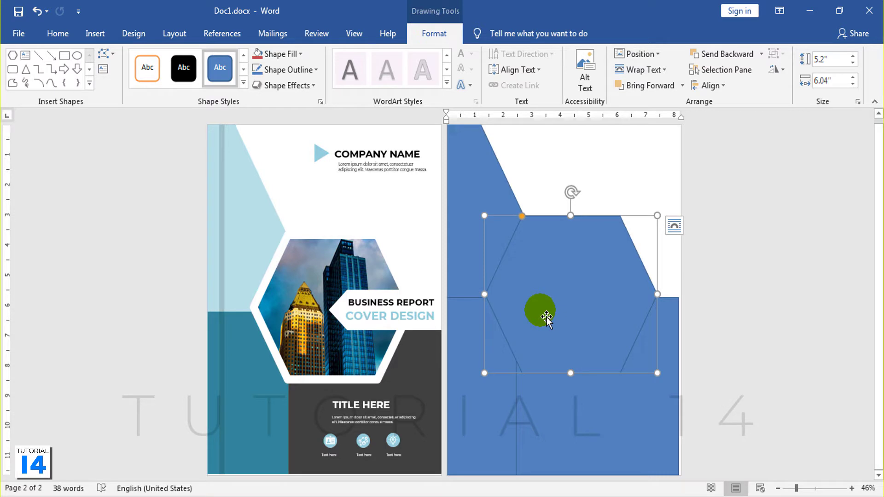
drag(657, 373, 652, 371)
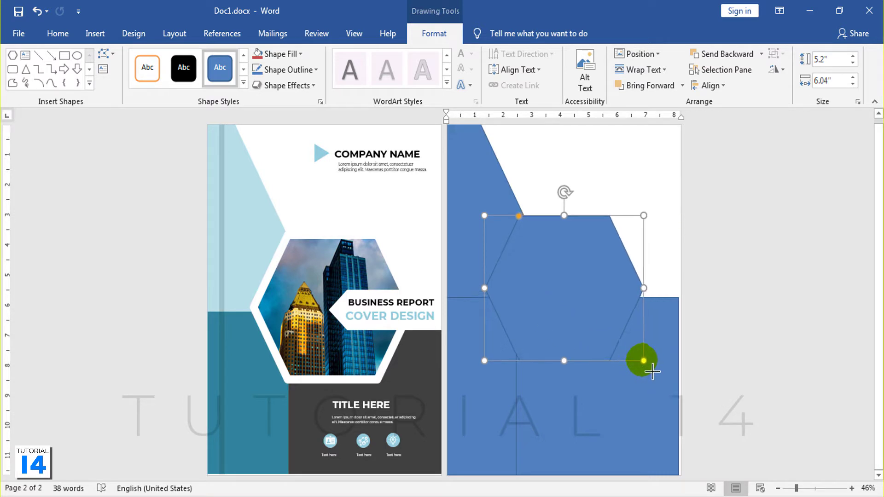
mouse_move(591, 325)
mouse_down()
mouse_move(590, 333)
mouse_move(556, 297)
mouse_up()
mouse_move(485, 214)
mouse_down()
mouse_move(494, 215)
mouse_move(490, 226)
mouse_up()
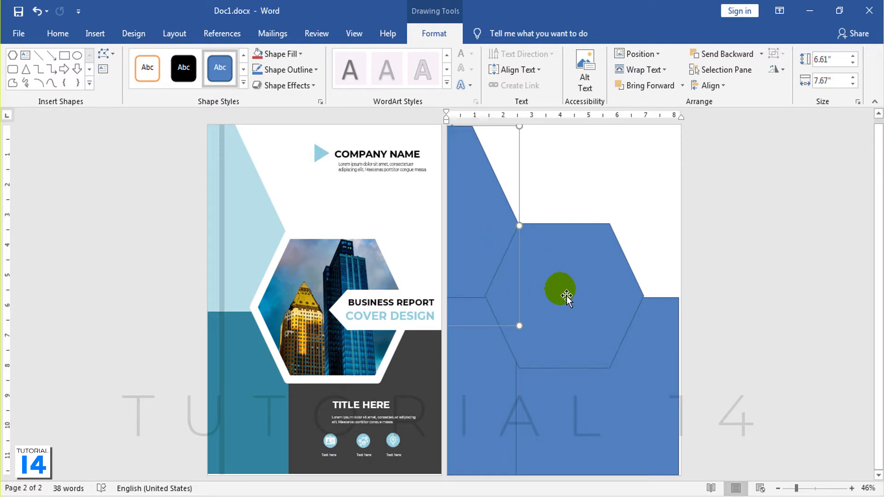
Apply Shape Fill theme colours: light blue hexagon, dark teal left rectangle, dark grey right rectangle
click(303, 52)
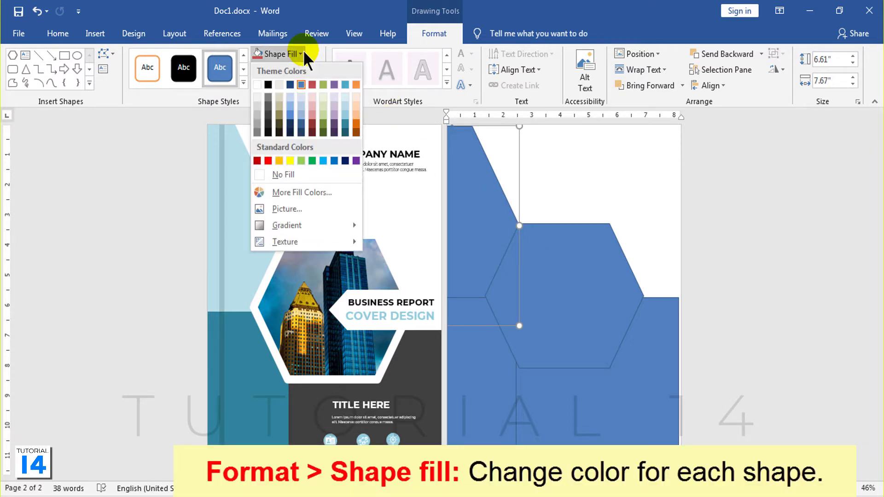
click(345, 113)
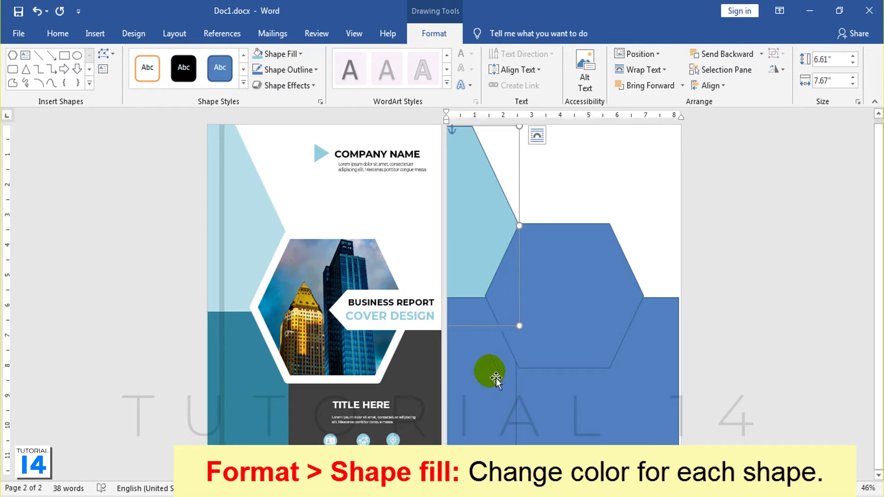
click(496, 378)
click(299, 54)
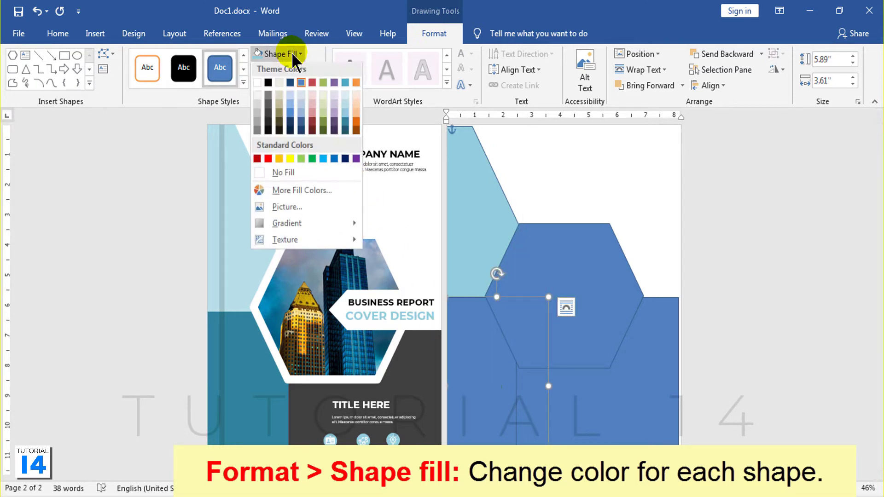
click(346, 123)
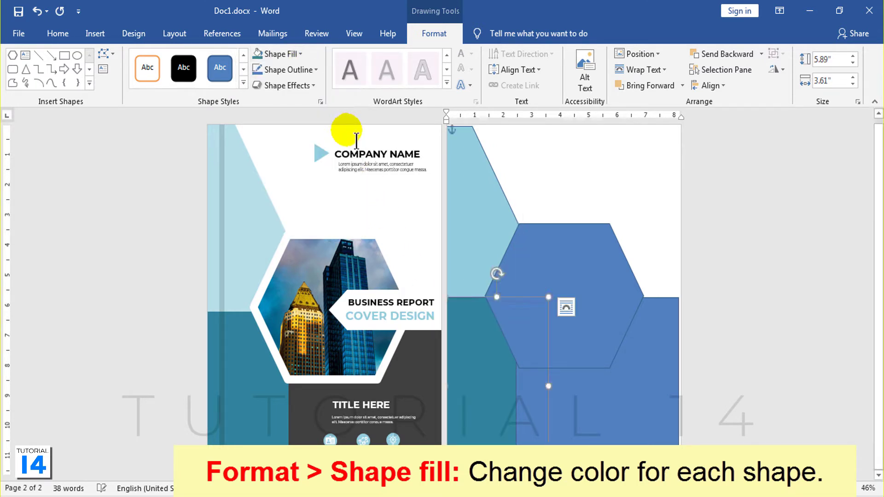
click(596, 404)
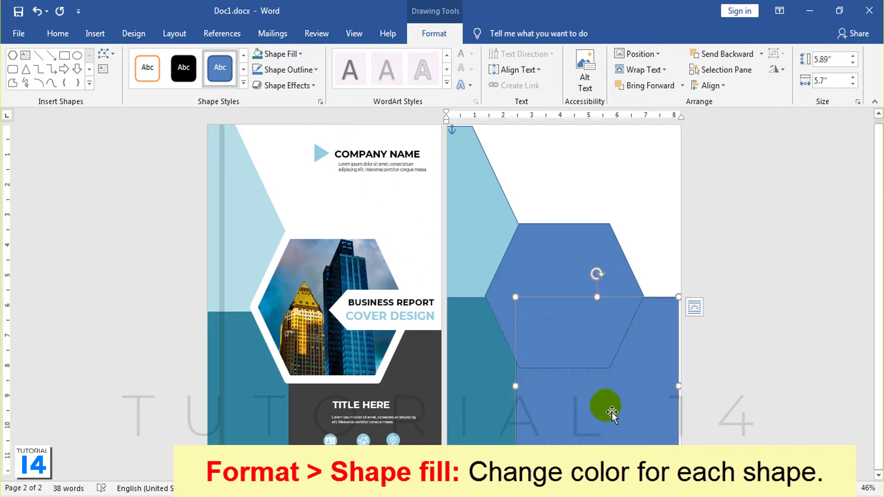
click(286, 54)
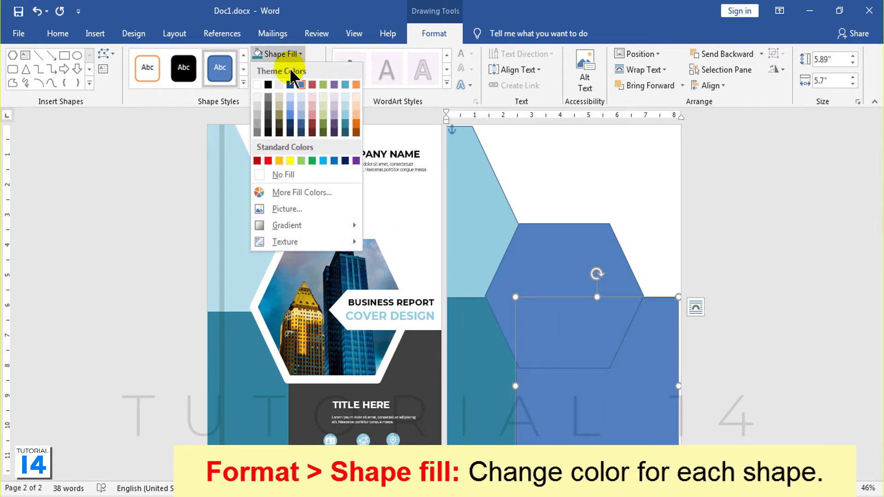
click(269, 121)
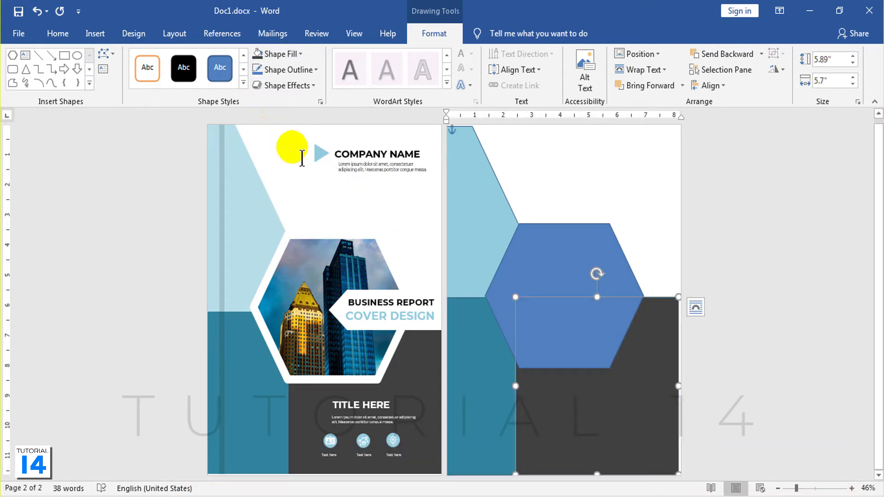
Fill the middle hexagon with skyscaper-3381431_1920.jpg from the Desktop example folder
right_click(537, 251)
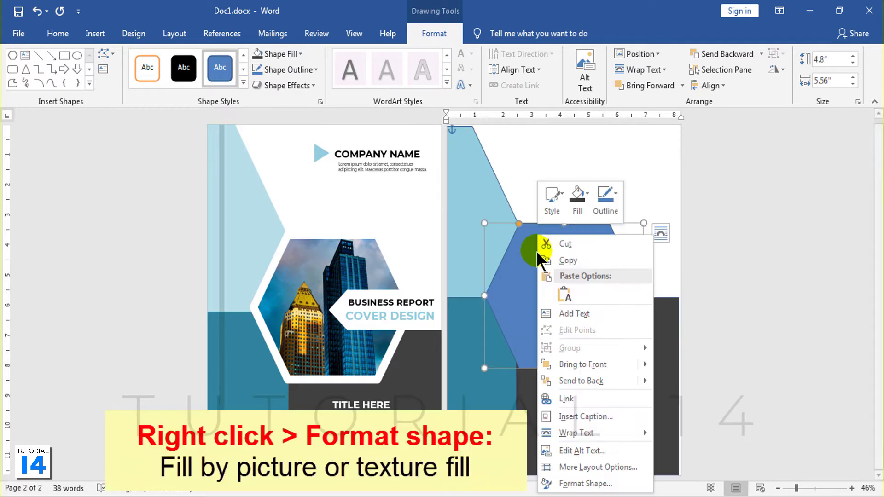
click(564, 484)
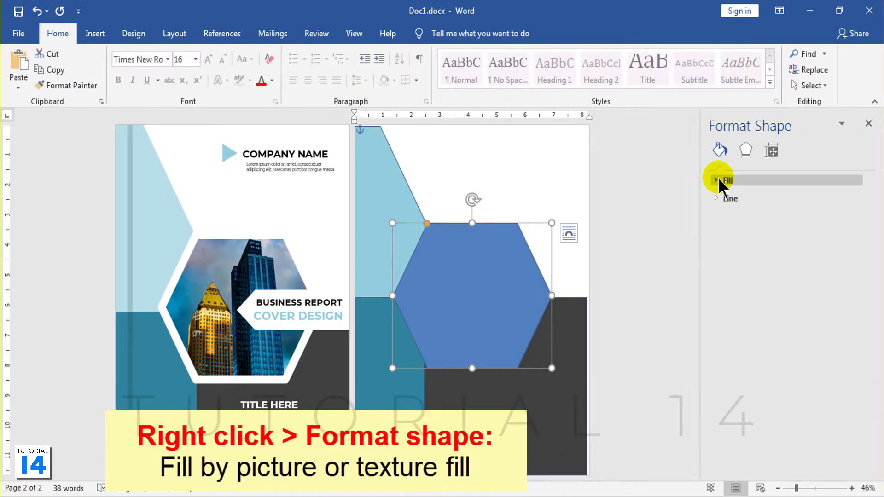
click(727, 181)
click(767, 246)
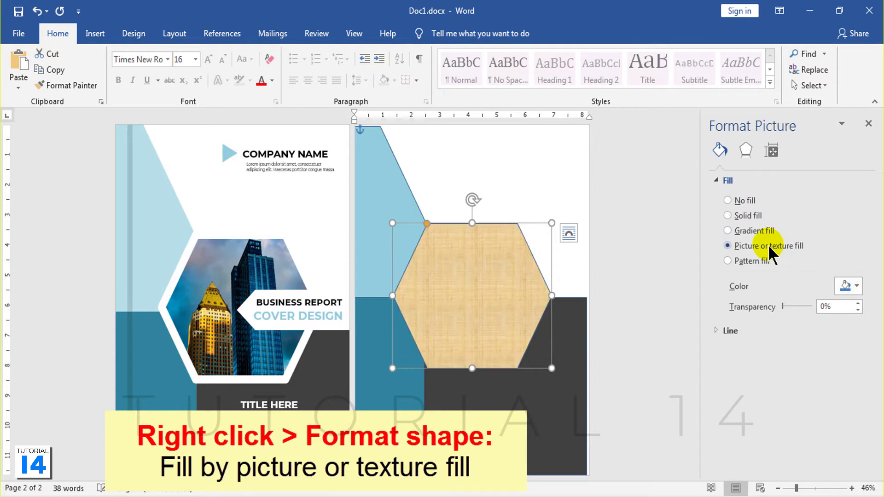
click(744, 303)
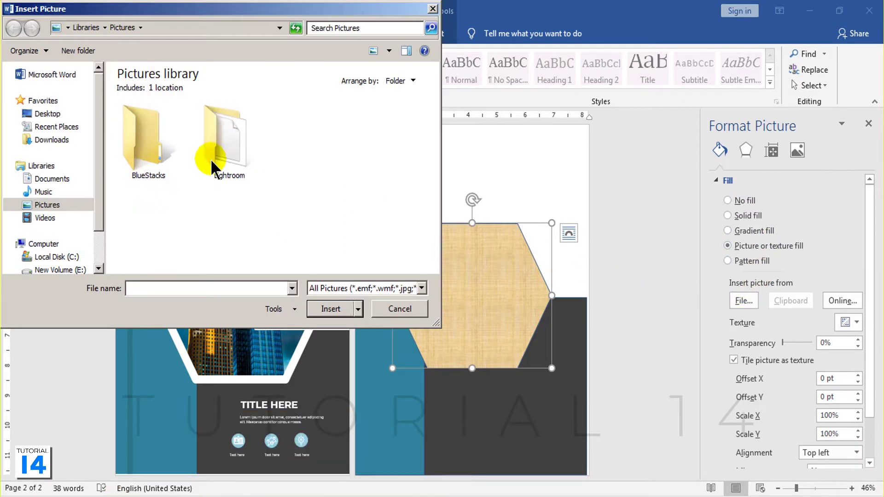
click(47, 114)
click(194, 232)
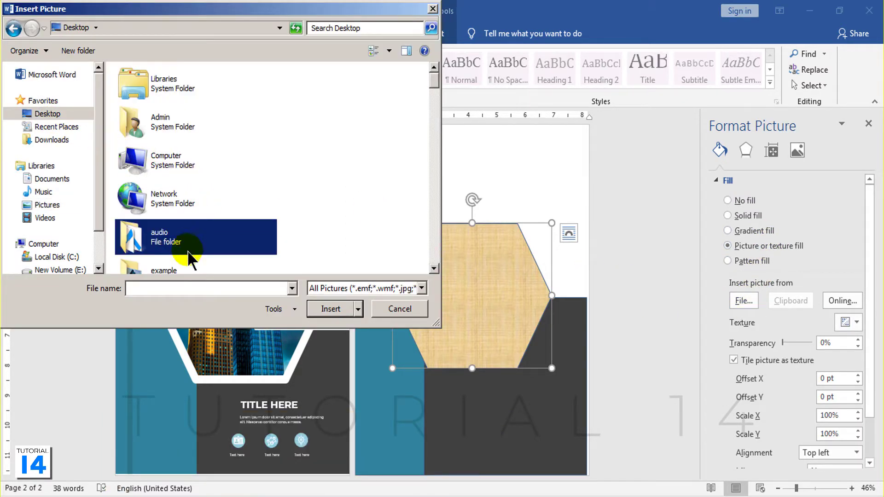
click(186, 270)
click(321, 310)
double_click(174, 125)
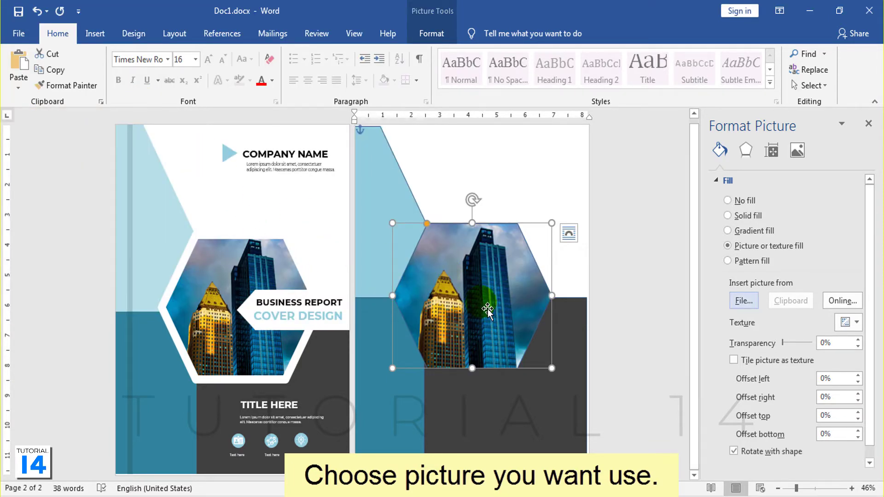
Give the photo hexagon a white outline 20 pt wide
drag(868, 223, 872, 269)
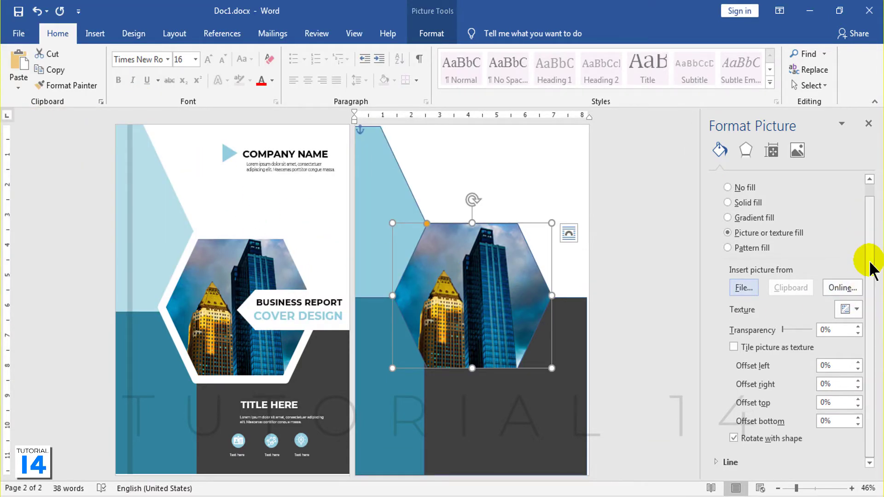
click(718, 462)
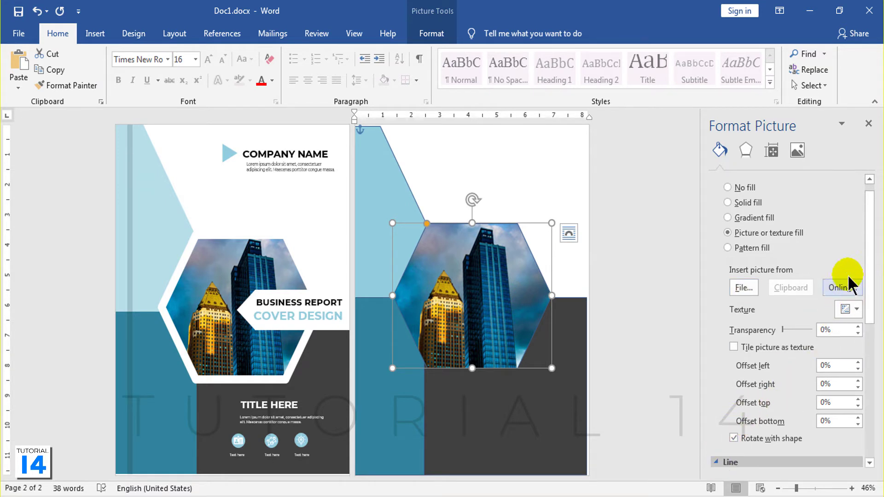
drag(868, 230, 869, 340)
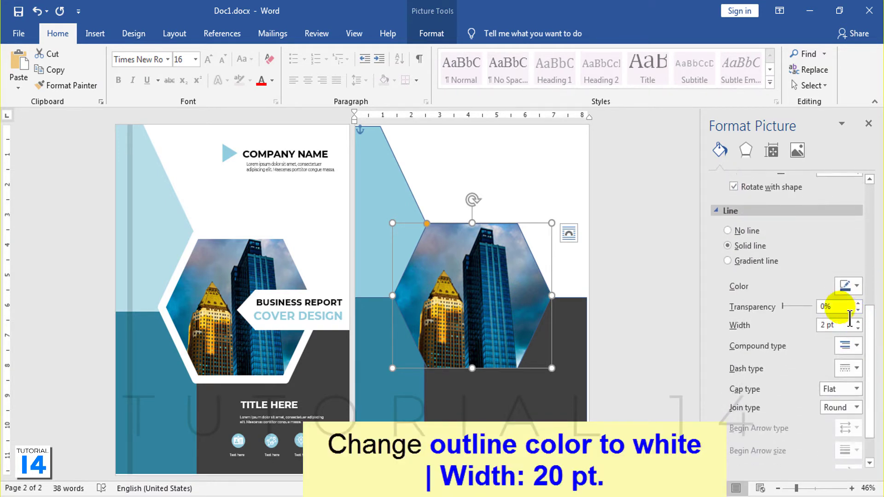
click(846, 288)
click(784, 314)
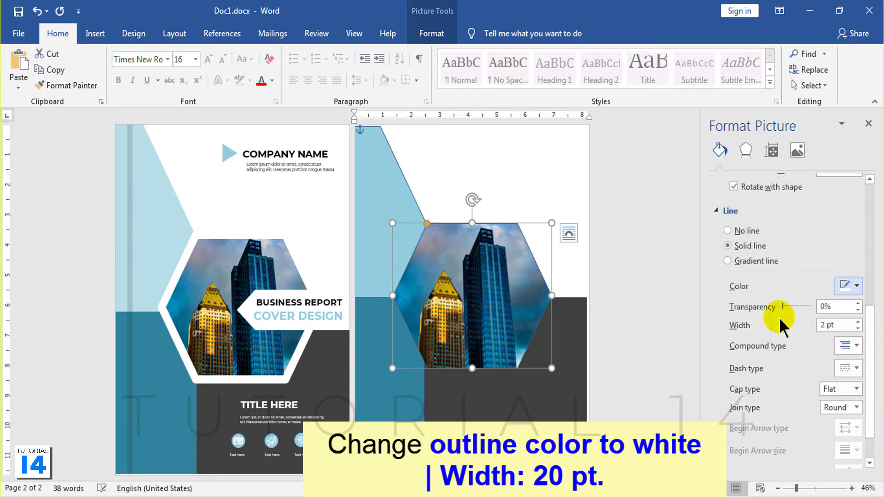
drag(847, 326, 786, 327)
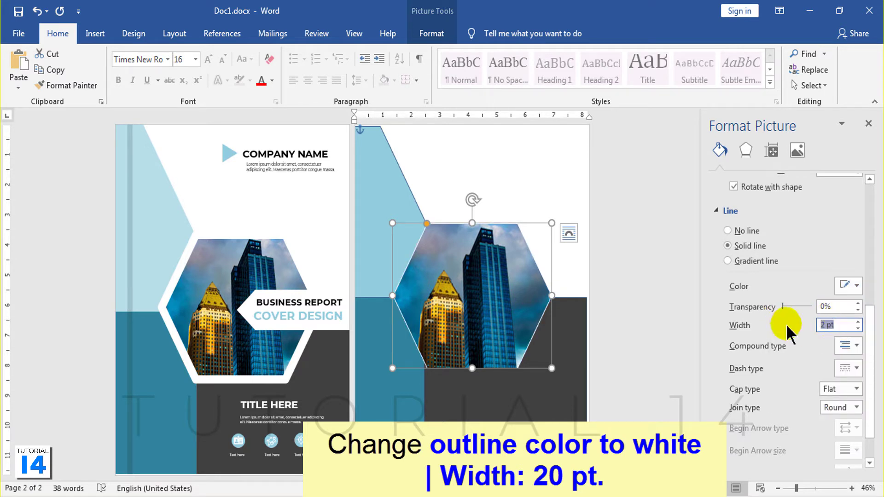
text(20)
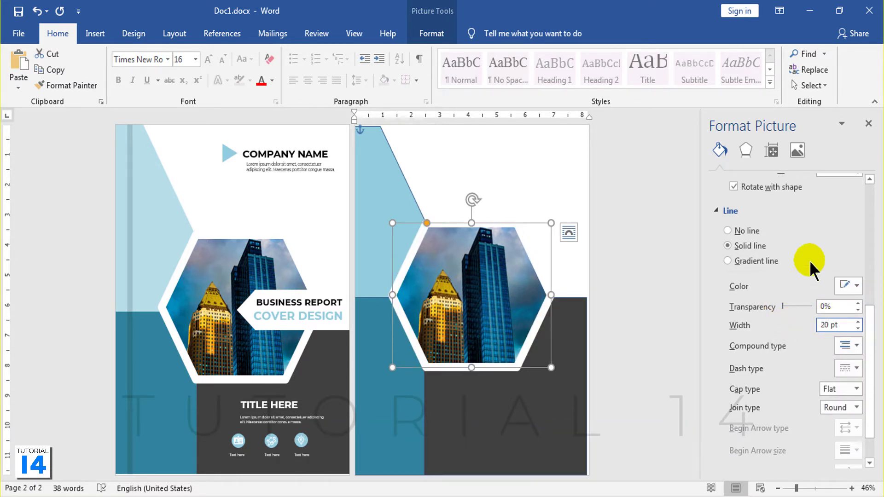
click(869, 123)
Set No Outline on the light blue hexagon and the lower rectangles of page 2
click(769, 232)
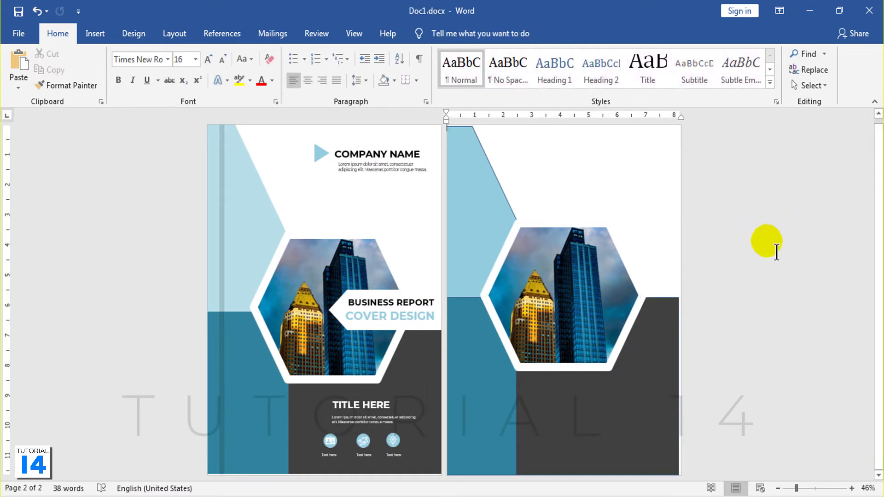
click(485, 186)
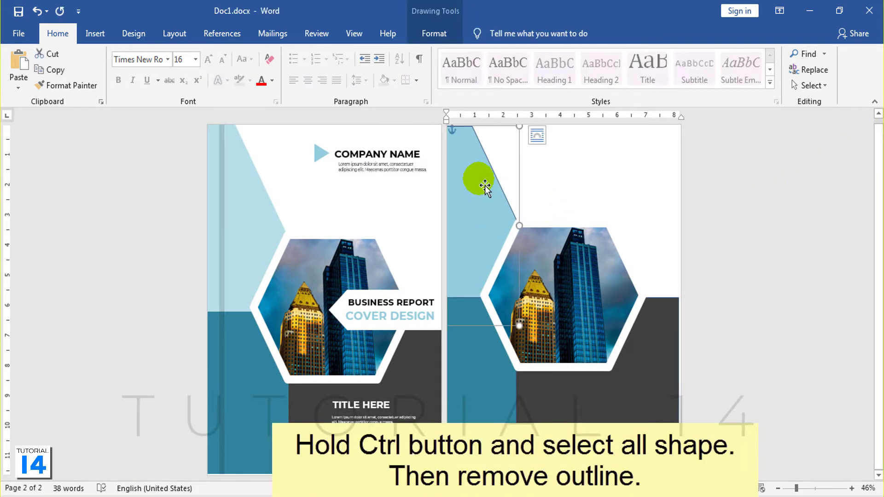
ctrl+click(491, 383)
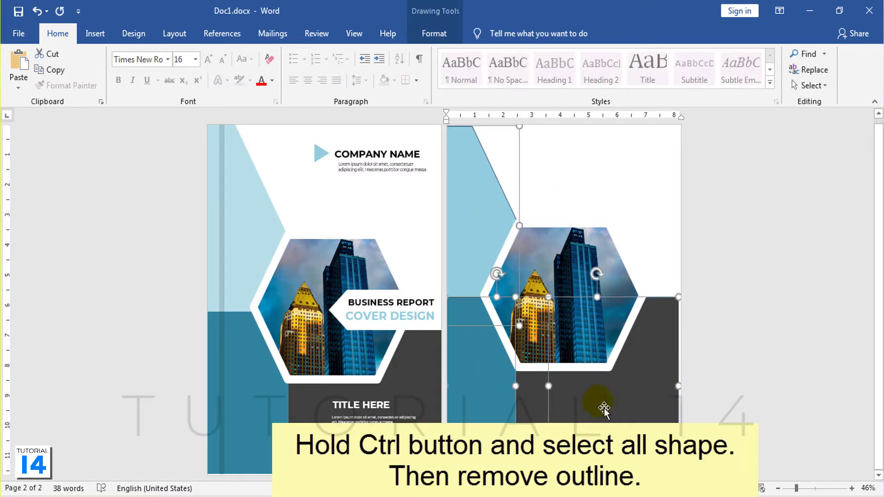
click(433, 34)
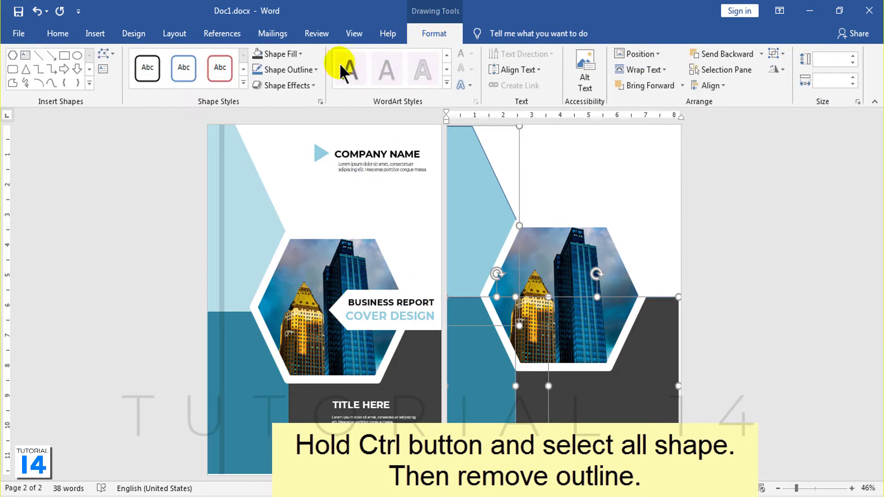
click(302, 70)
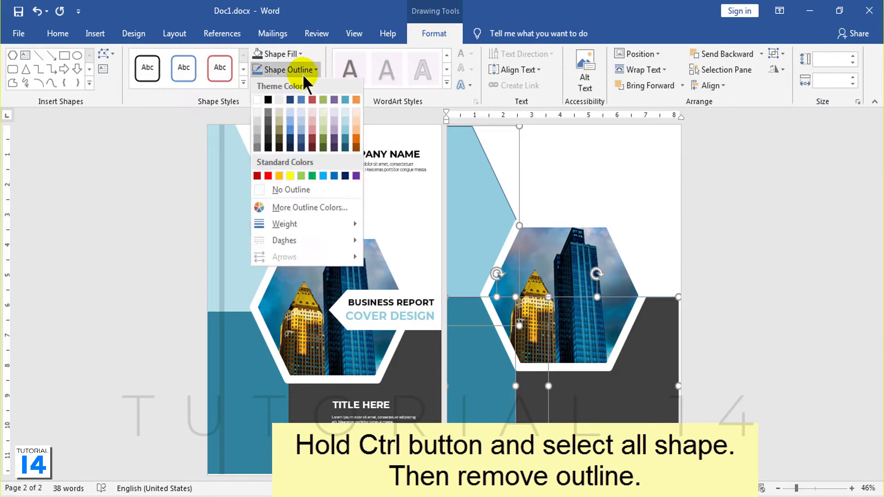
click(305, 192)
click(737, 311)
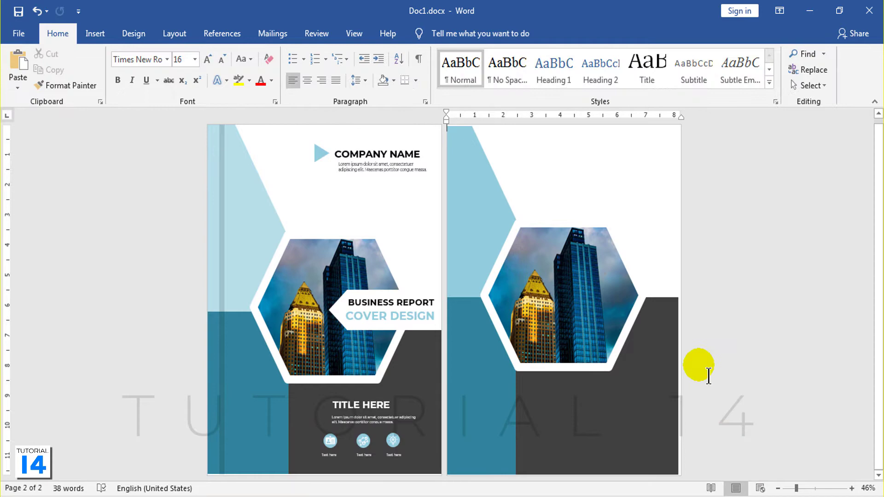
click(662, 390)
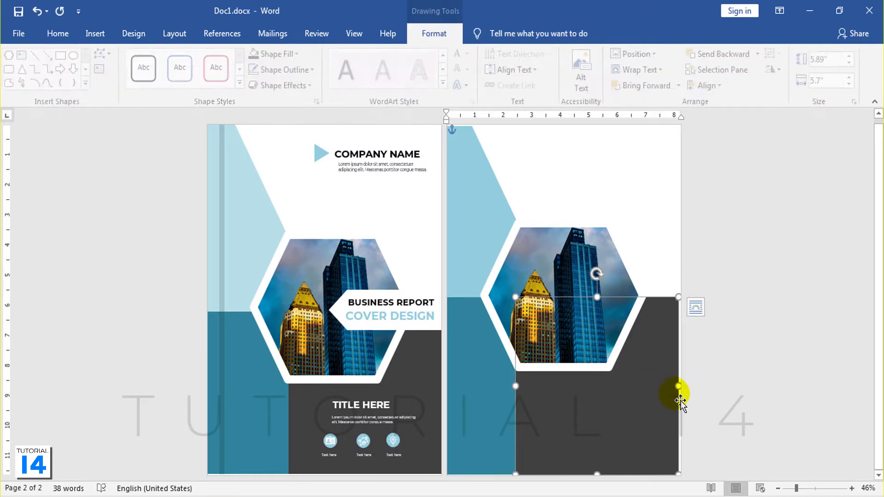
click(733, 366)
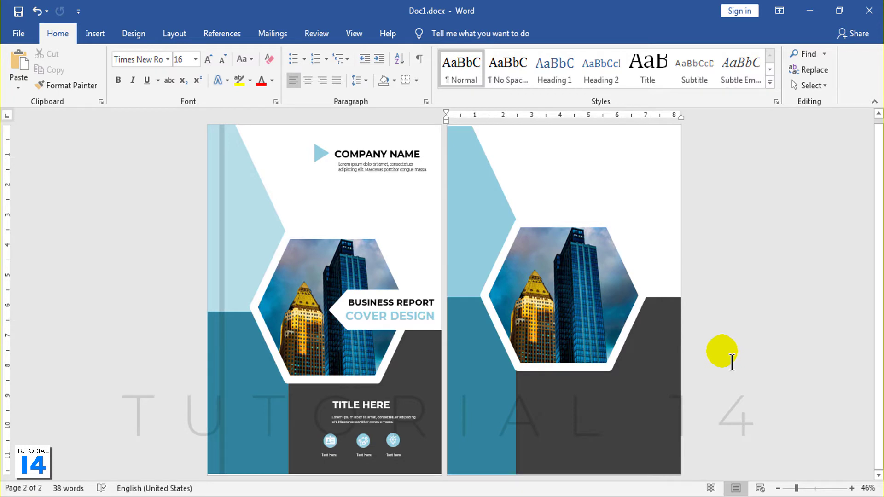
click(105, 33)
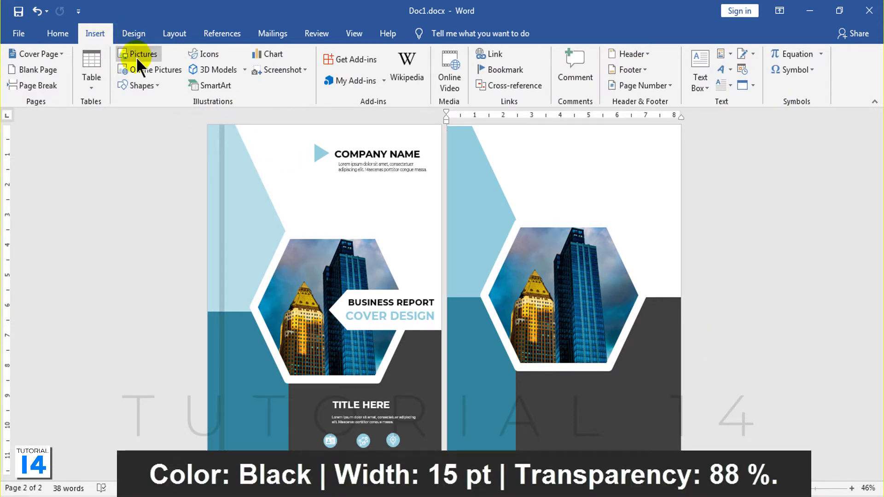
Draw a straight vertical line down the left side of page 2
click(138, 85)
click(124, 157)
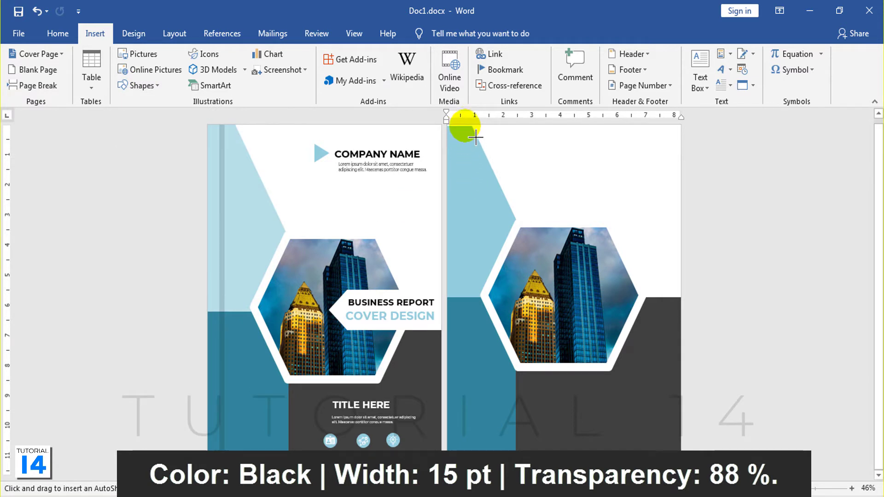
drag(464, 126, 464, 442)
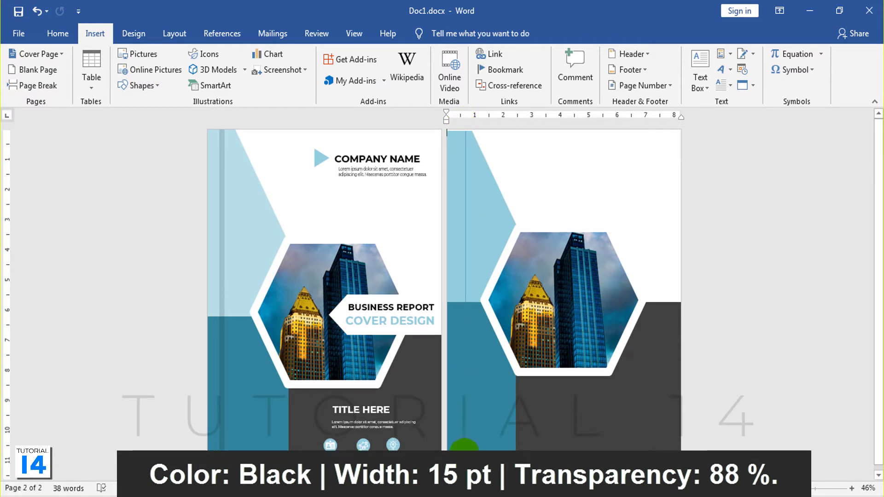
scroll(444, 286, down, 1)
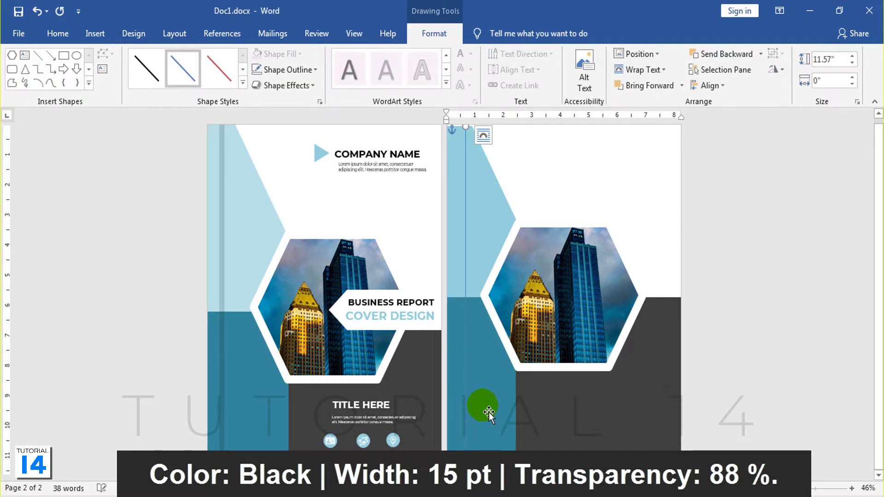
Format the line as 15 pt wide, black, at 88% transparency
click(299, 71)
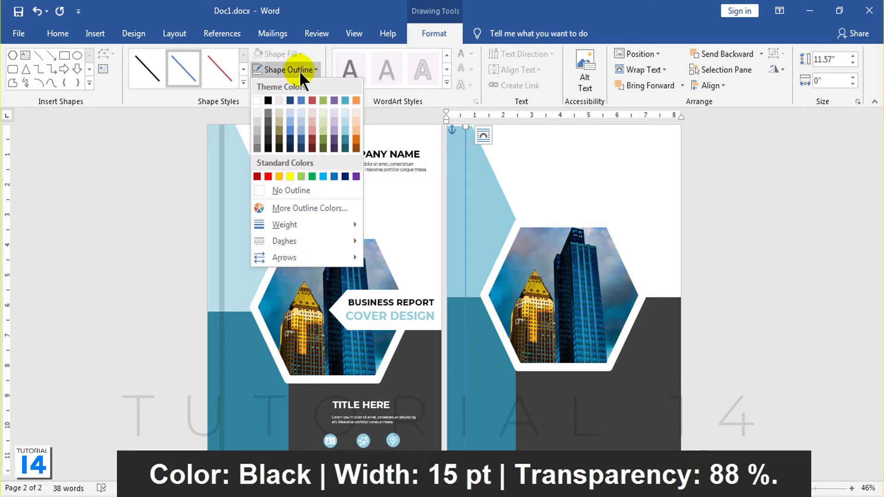
mouse_move(285, 225)
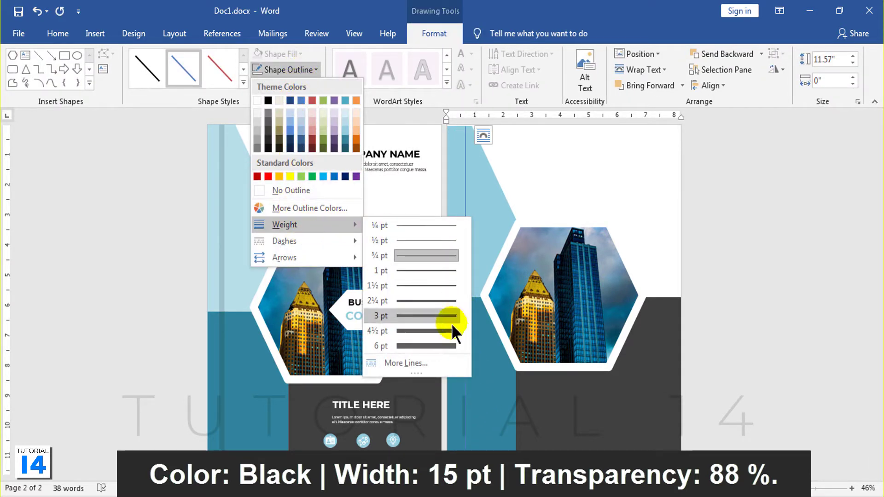
click(427, 361)
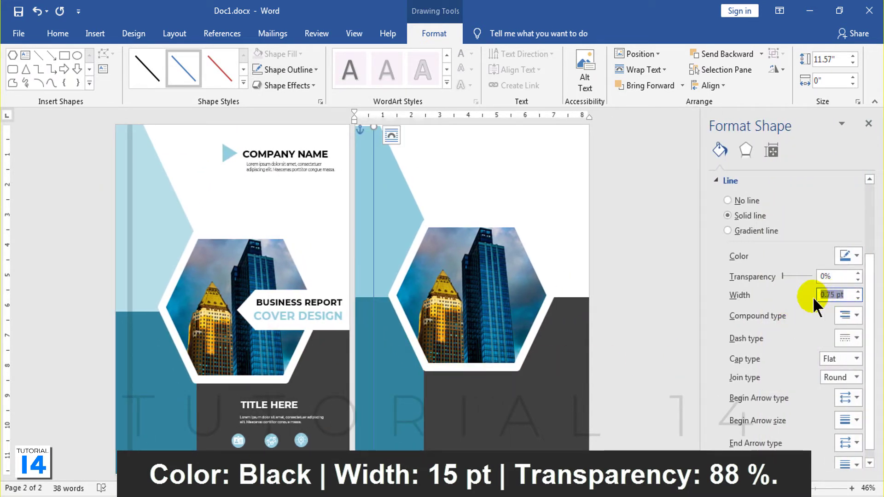
text(15)
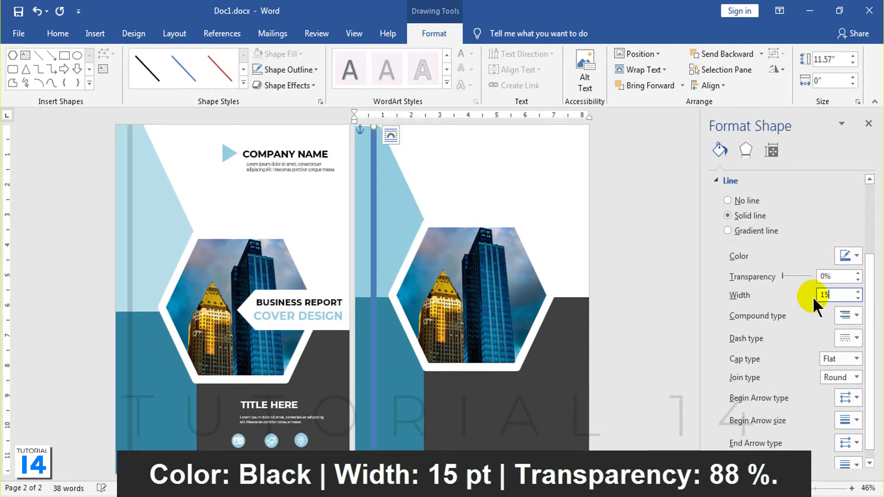
click(840, 256)
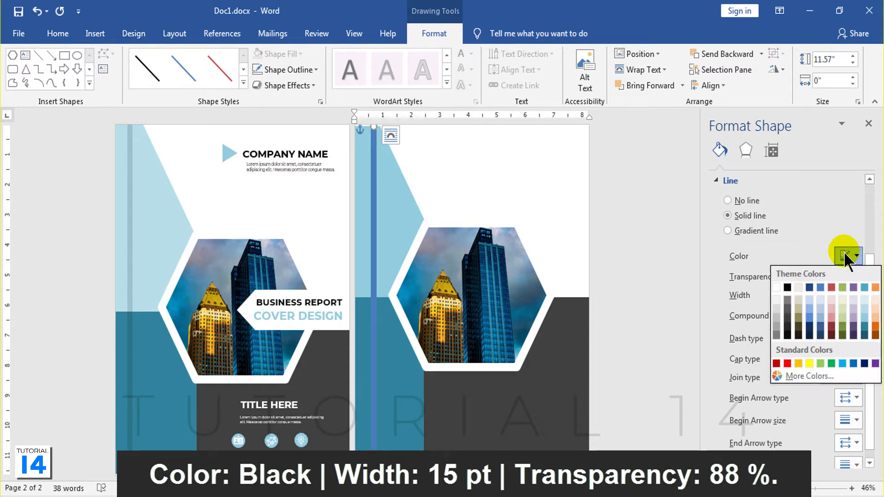
click(786, 286)
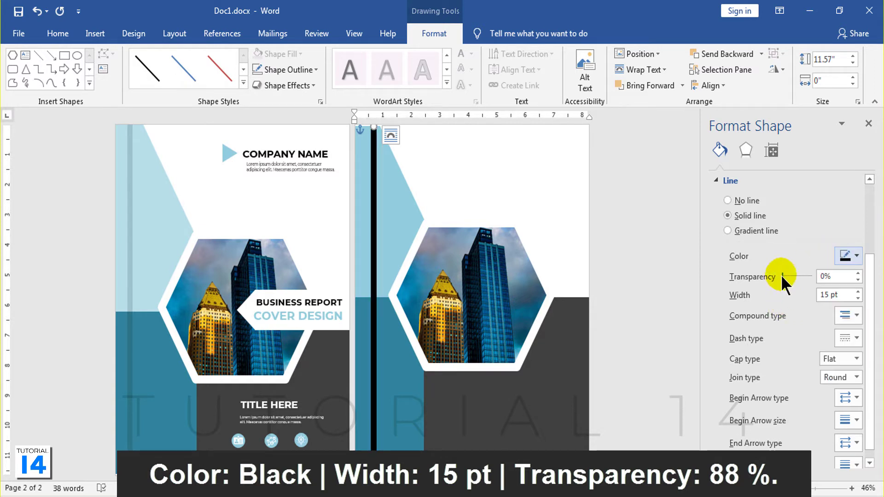
drag(782, 276, 805, 276)
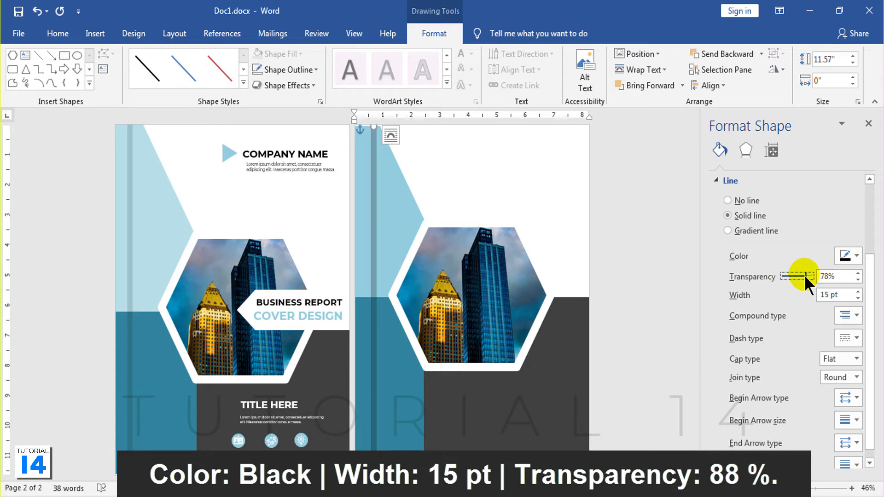
click(869, 123)
click(750, 265)
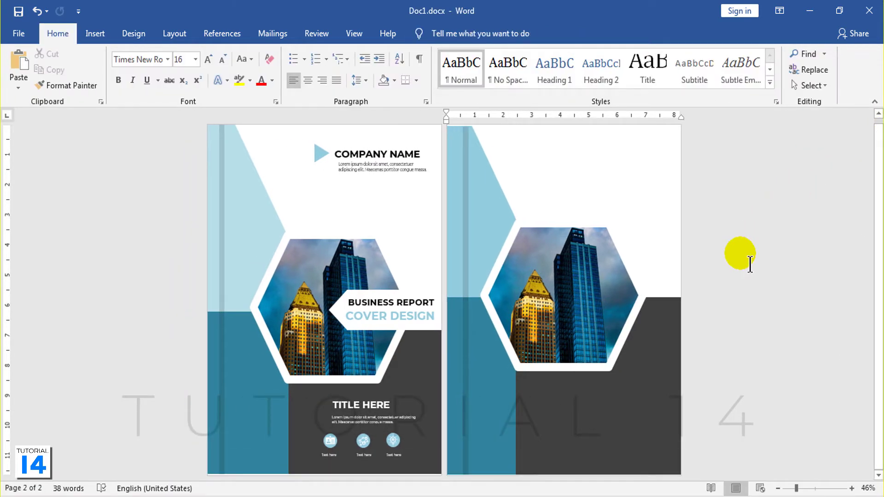
Draw a small triangle near the top of page 2 and rotate it to point right
click(95, 33)
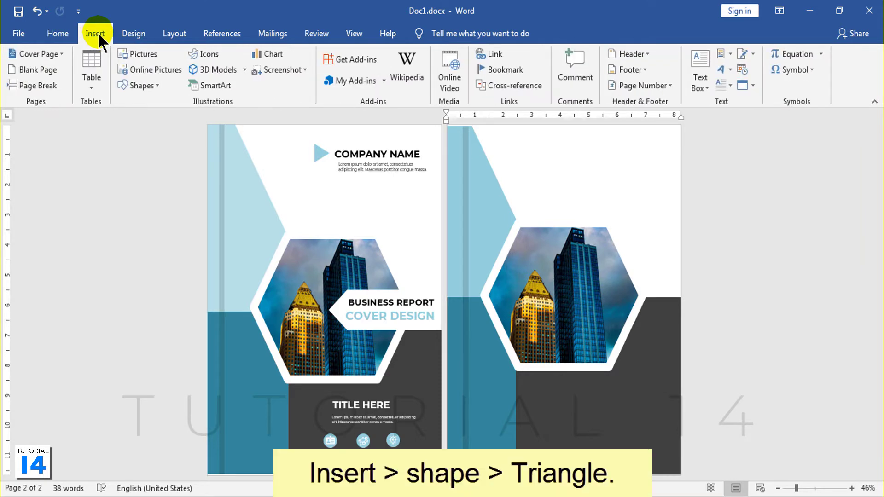
click(142, 83)
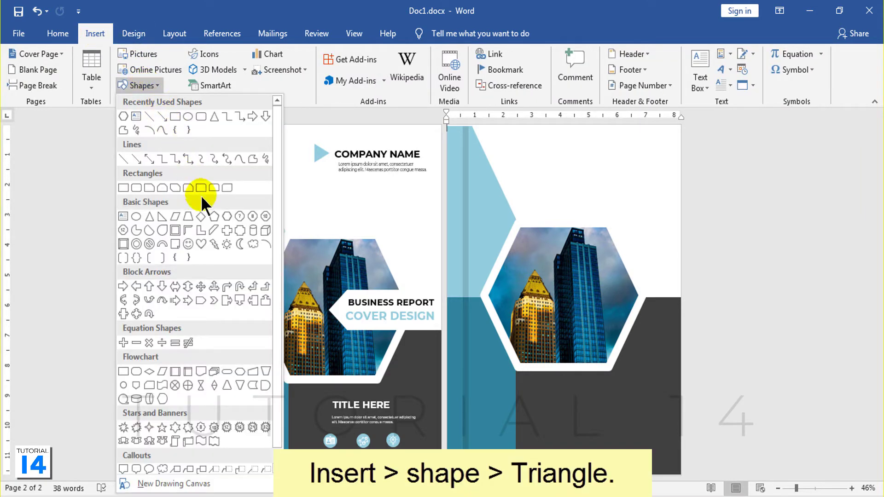
click(149, 216)
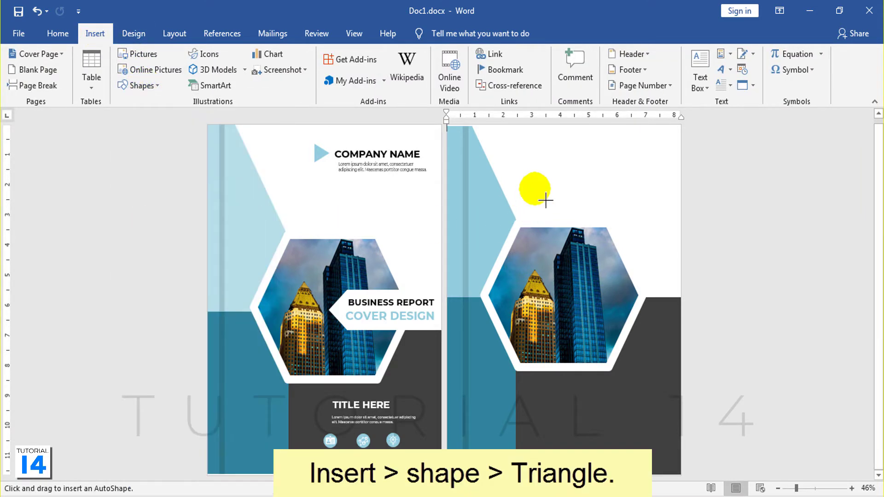
mouse_move(548, 138)
mouse_down()
mouse_move(576, 175)
mouse_move(558, 177)
mouse_up()
mouse_move(557, 140)
mouse_down()
mouse_move(601, 174)
mouse_move(566, 161)
mouse_up()
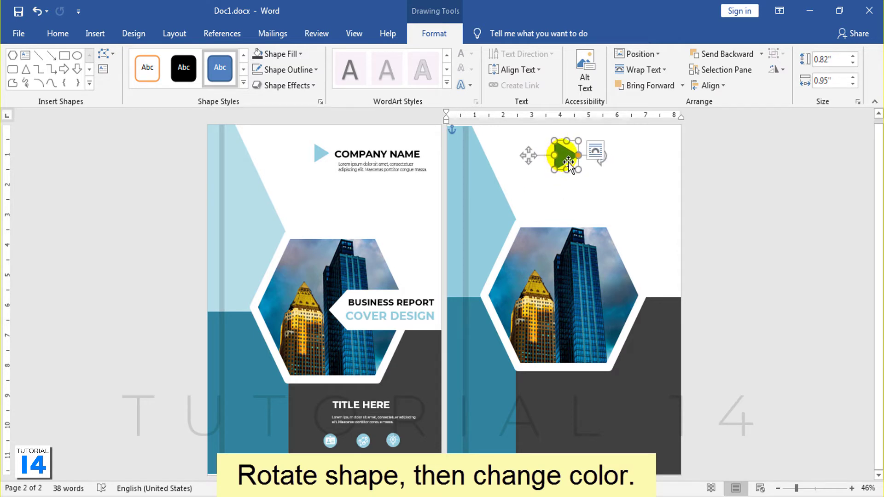
Fill the triangle light blue and remove its outline
click(280, 57)
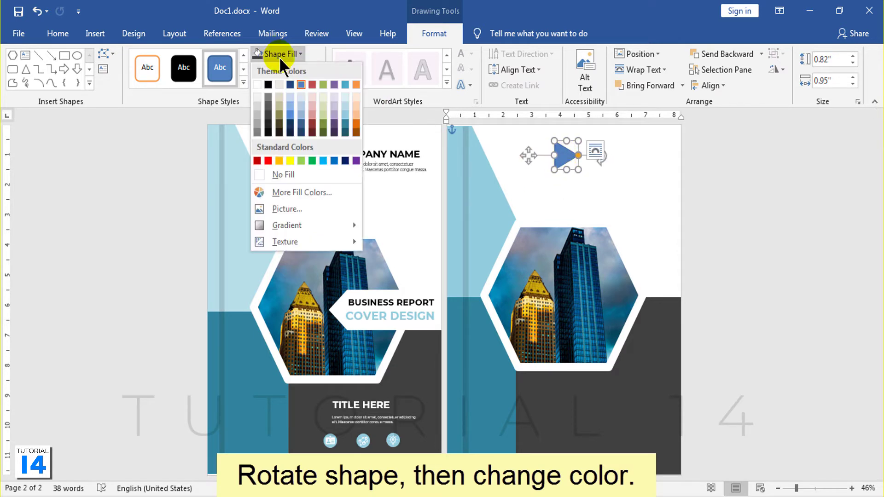
click(345, 113)
click(297, 72)
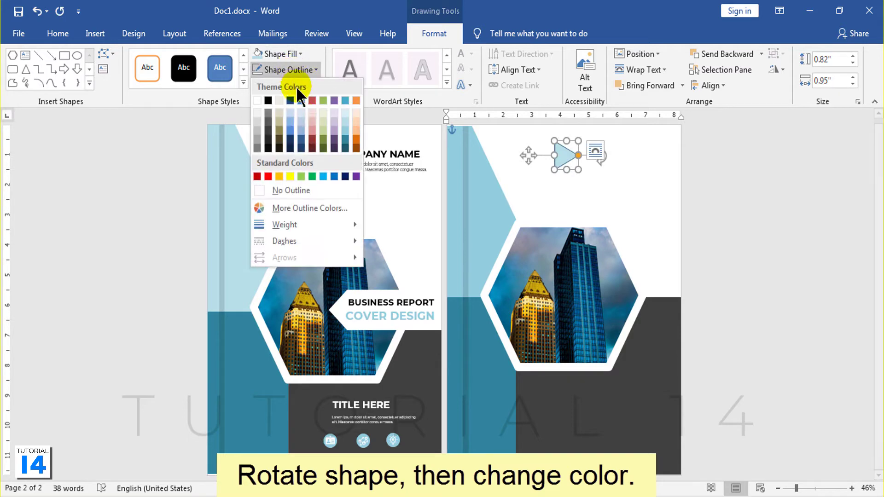
click(298, 191)
click(728, 211)
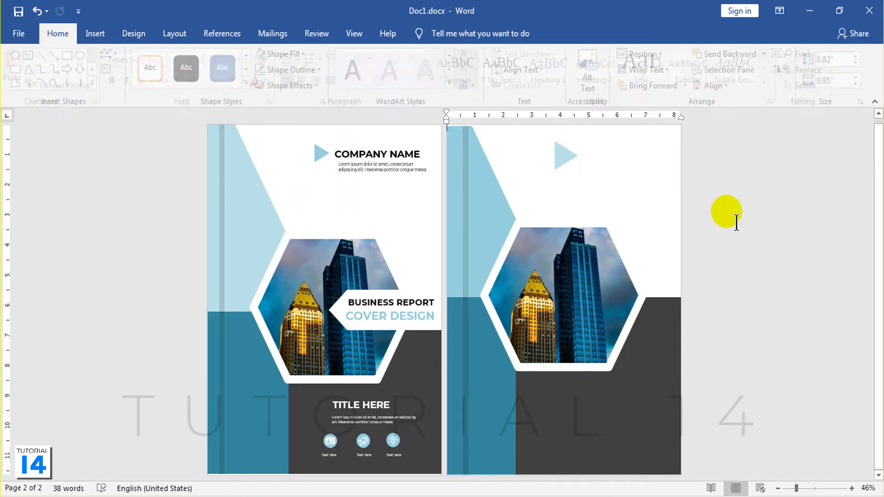
Copy the cover's COMPANY NAME heading together with its lorem-ipsum text box
click(396, 156)
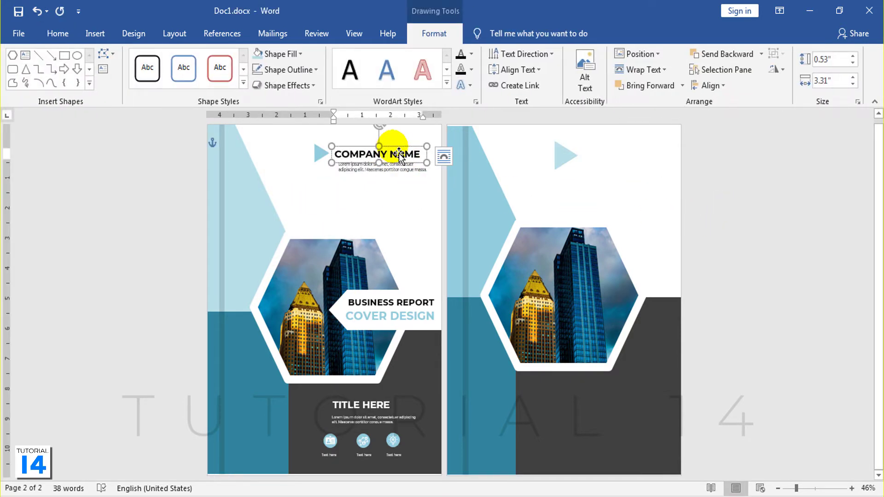
shift+click(406, 170)
right_click(400, 161)
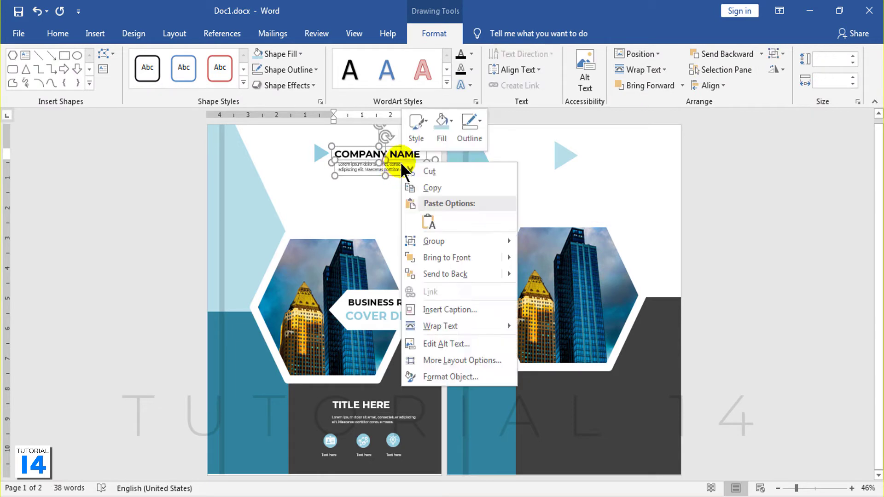
click(414, 189)
Paste the heading and lorem text onto page 2 and position them beside the triangle
right_click(636, 177)
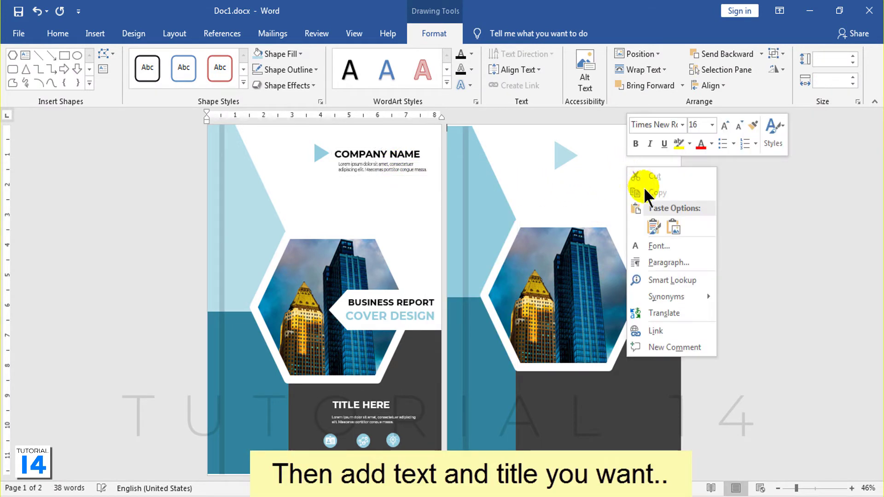
click(652, 227)
drag(515, 174, 640, 174)
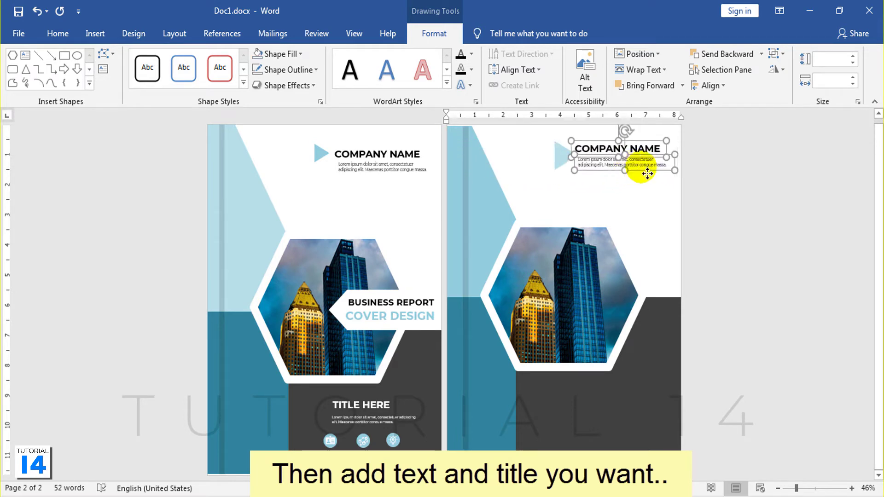
click(698, 232)
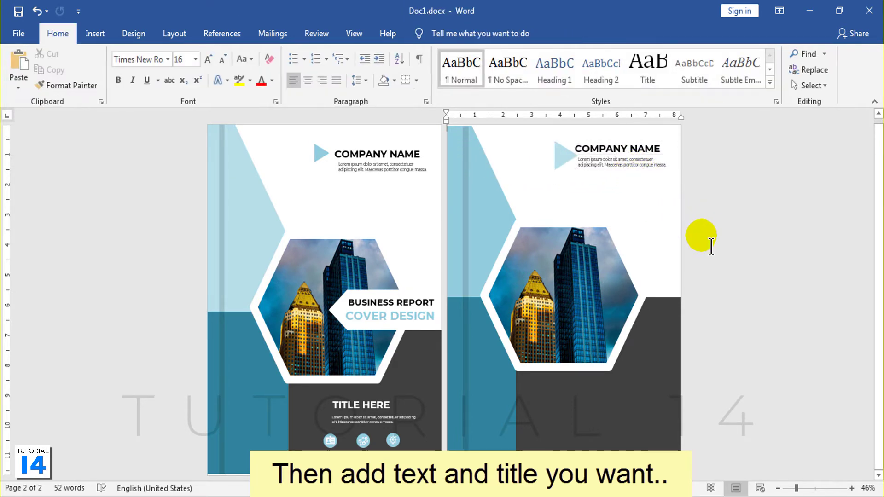
click(638, 147)
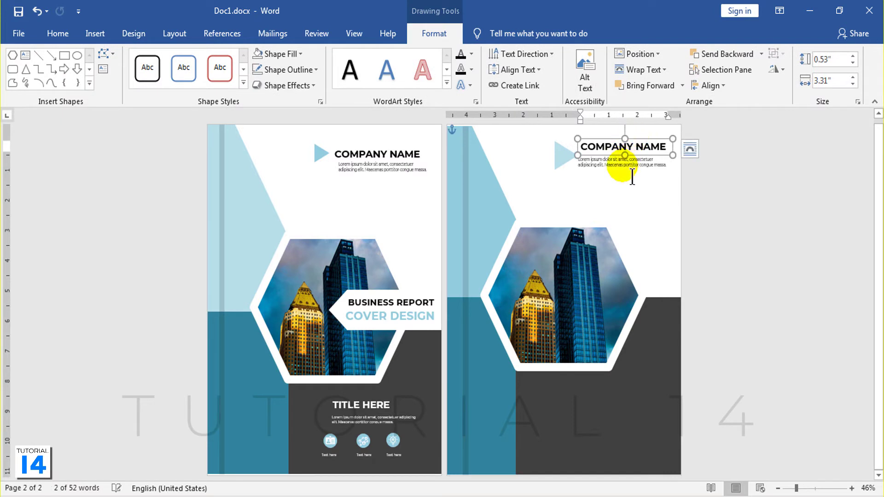
click(638, 174)
click(703, 216)
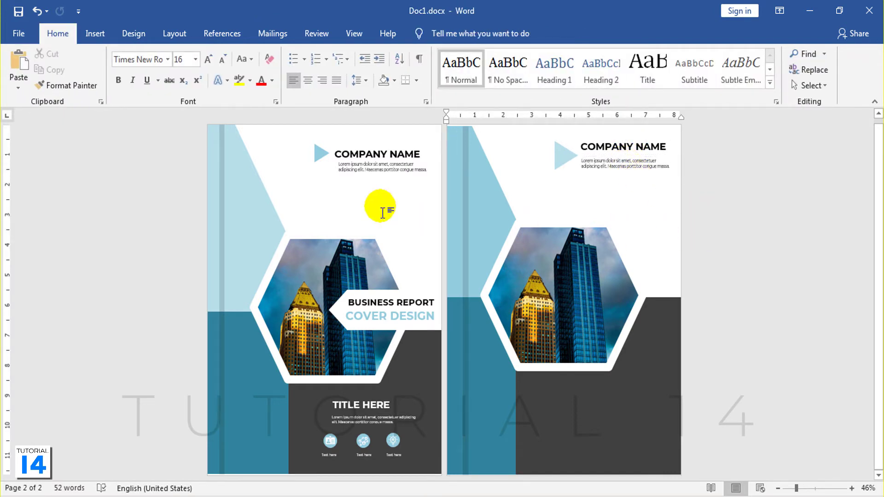
click(87, 32)
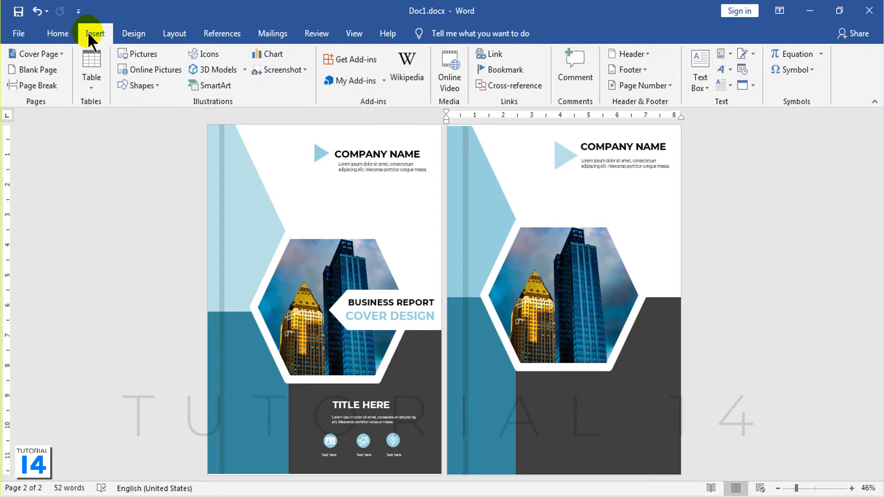
Draw a rectangle across the building picture on page 2
click(127, 86)
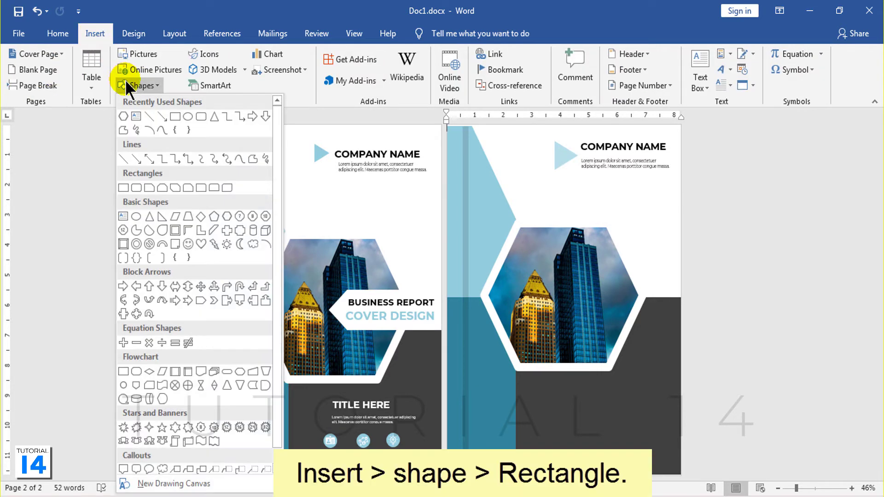
click(124, 189)
mouse_move(559, 275)
mouse_down()
mouse_move(690, 334)
mouse_move(678, 317)
mouse_up()
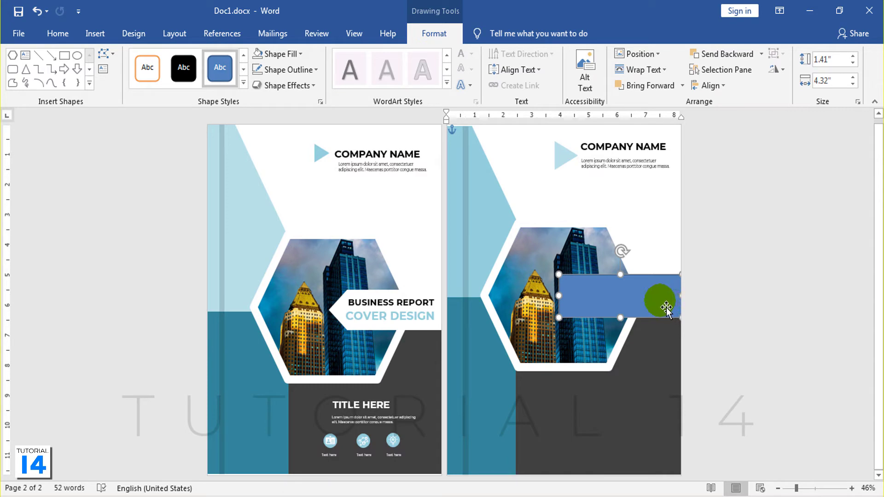
drag(666, 308, 667, 311)
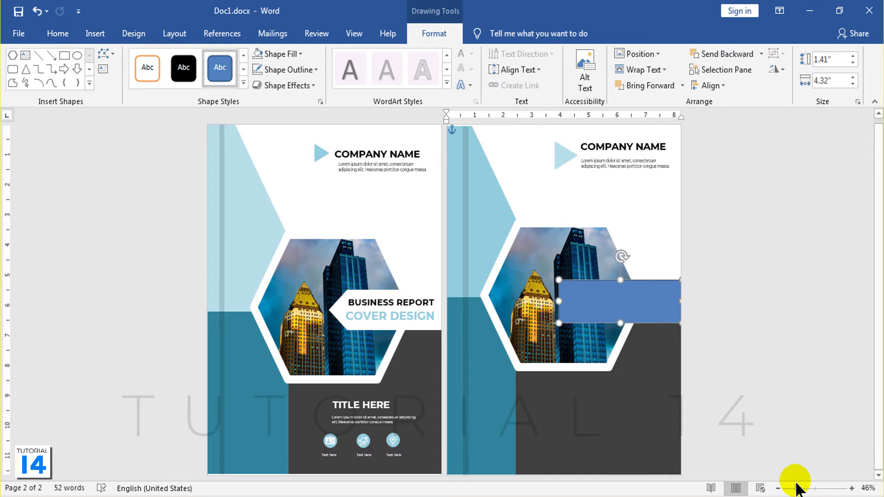
drag(796, 488, 802, 491)
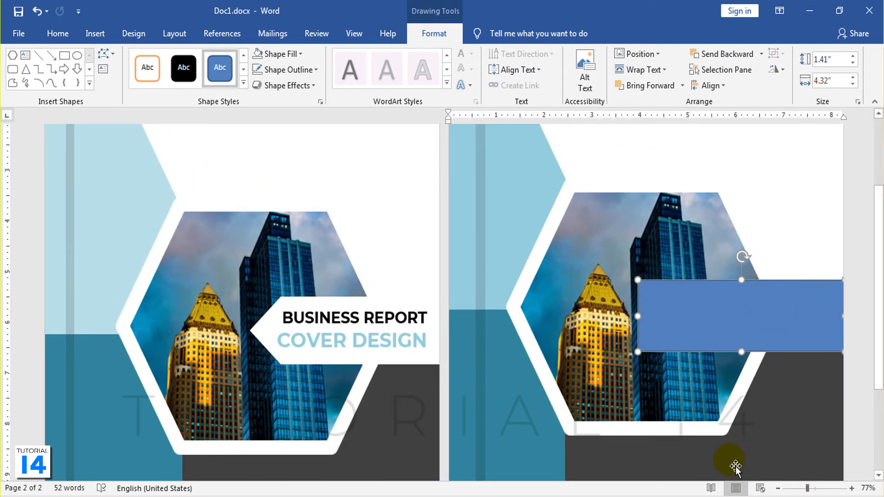
Add a diamond at the rectangle's left end to form a pointed banner
click(95, 33)
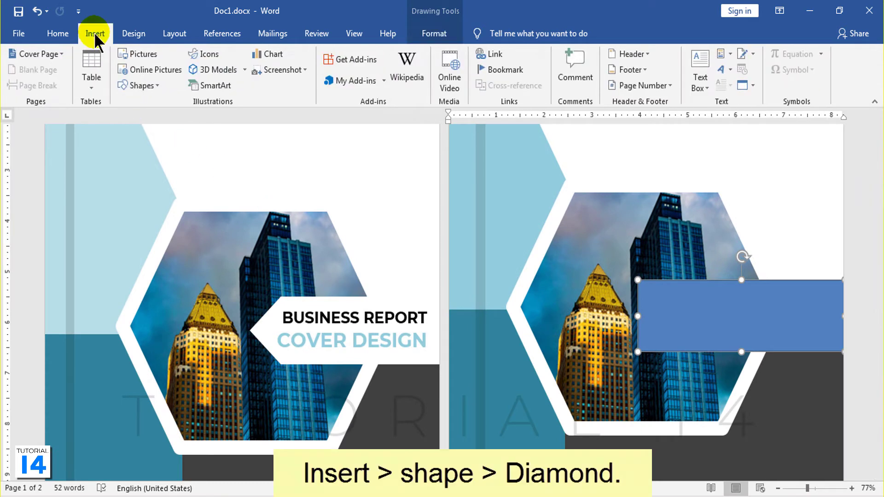
click(129, 85)
click(204, 215)
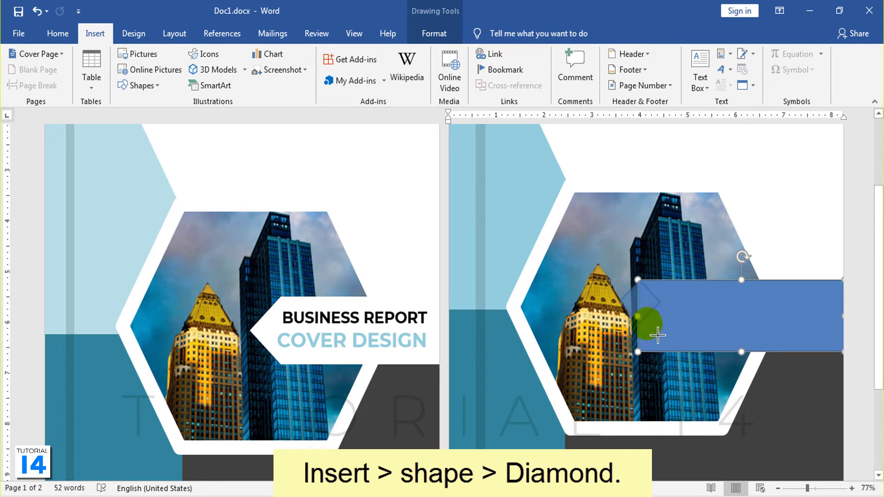
drag(670, 363, 672, 354)
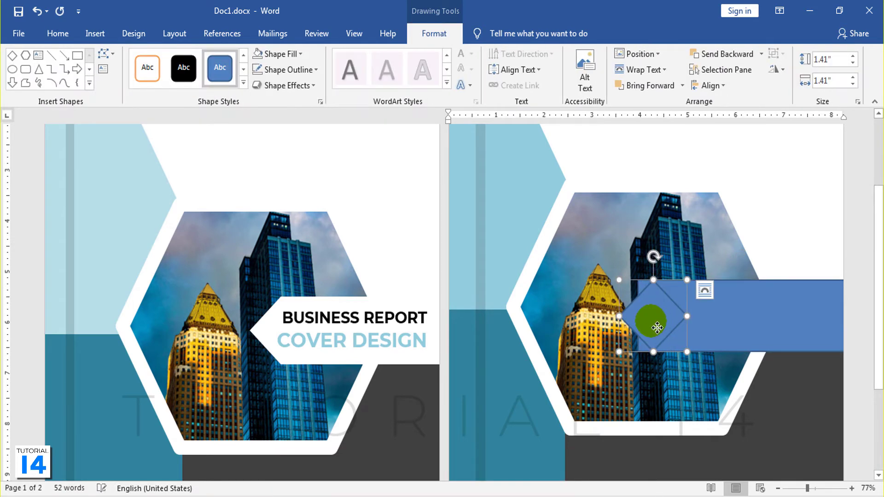
mouse_move(662, 325)
mouse_down()
mouse_move(646, 325)
mouse_move(686, 323)
mouse_up()
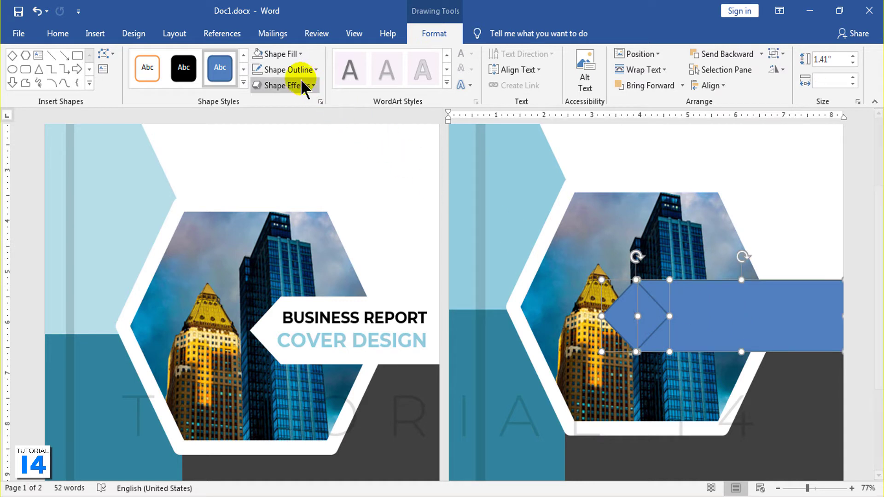
Make the rectangle and diamond white with no outline, nudging the banner slightly right
click(281, 53)
click(263, 84)
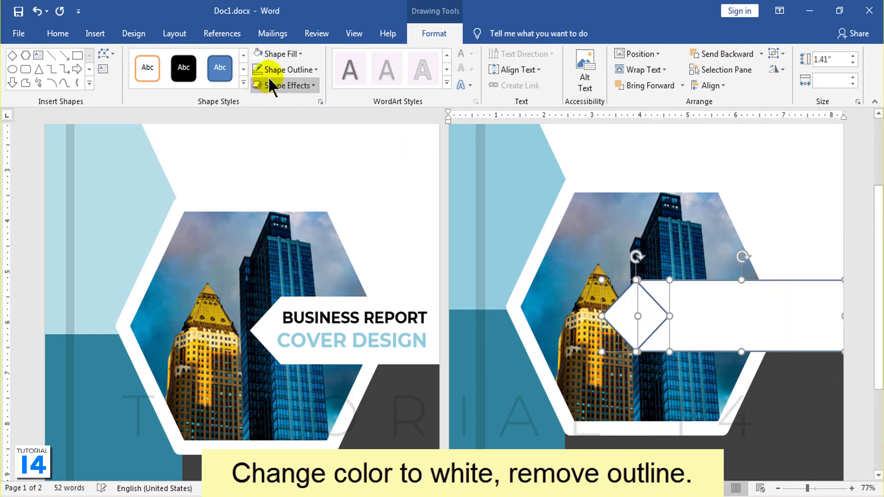
click(283, 69)
click(286, 190)
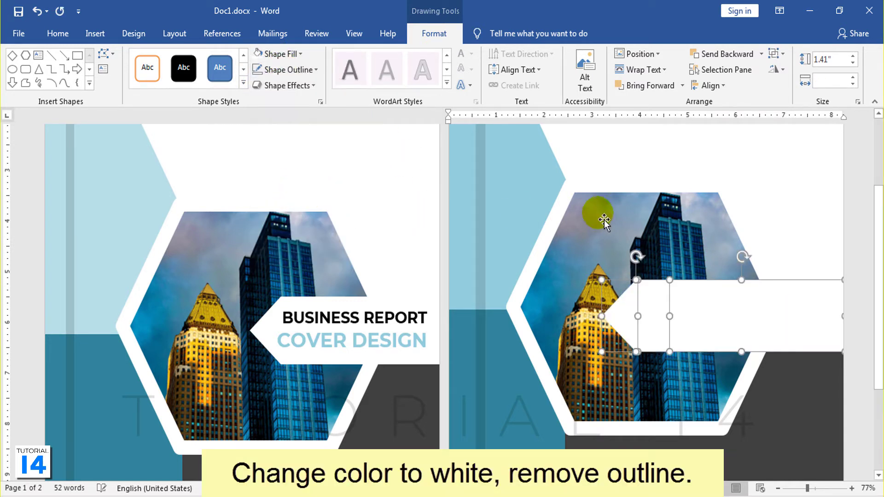
scroll(783, 230, down, 1)
scroll(770, 246, down, 2)
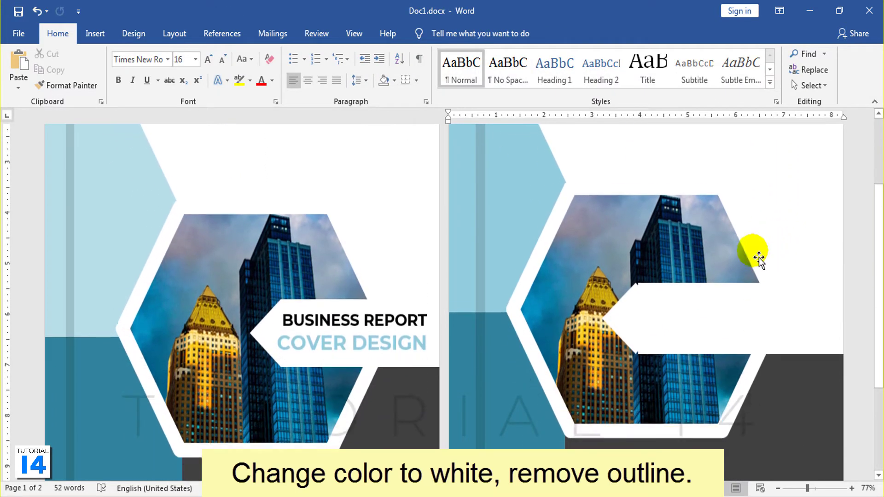
click(639, 308)
drag(639, 308, 643, 308)
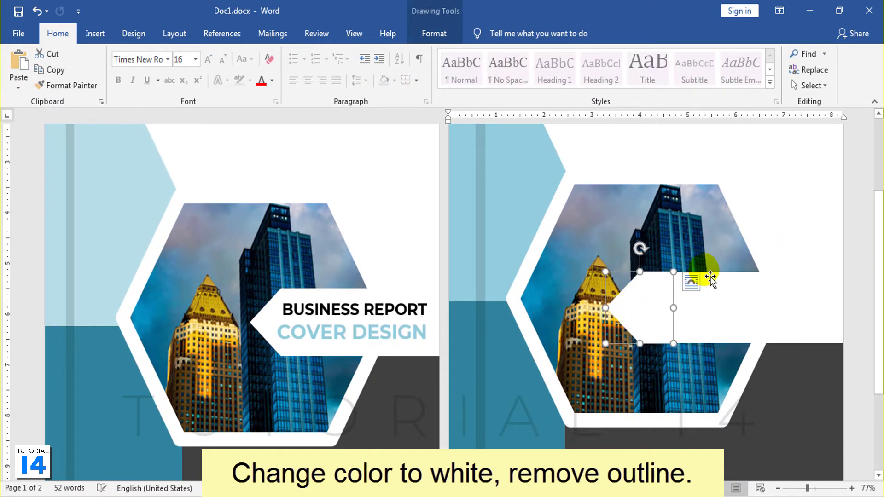
Copy the cover's BUSINESS REPORT / COVER DESIGN title into page 2's white banner
click(409, 310)
click(405, 331)
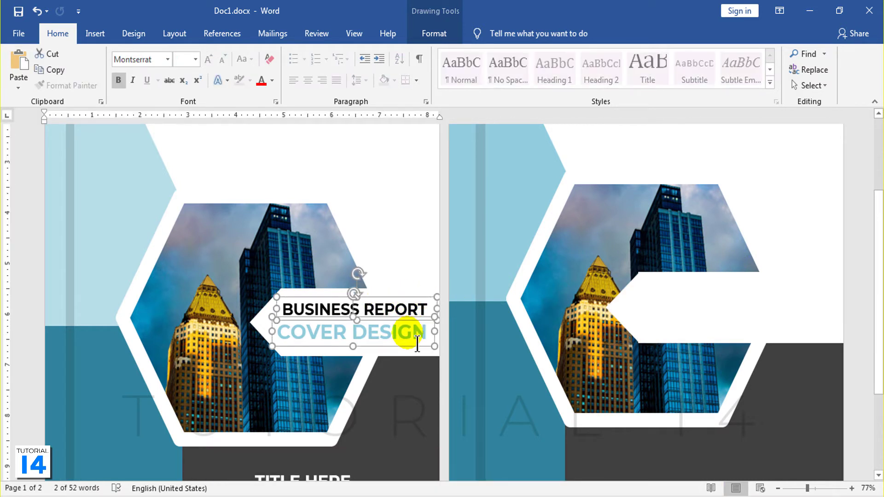
right_click(404, 324)
click(431, 119)
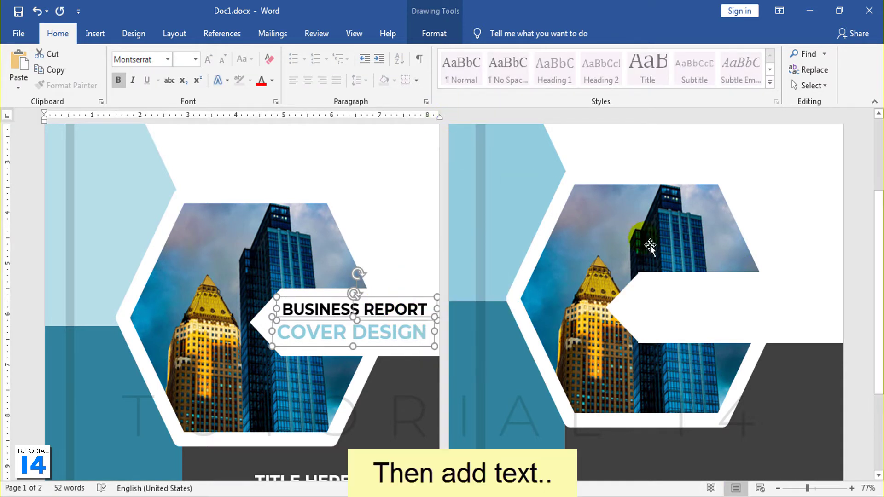
click(758, 308)
right_click(779, 300)
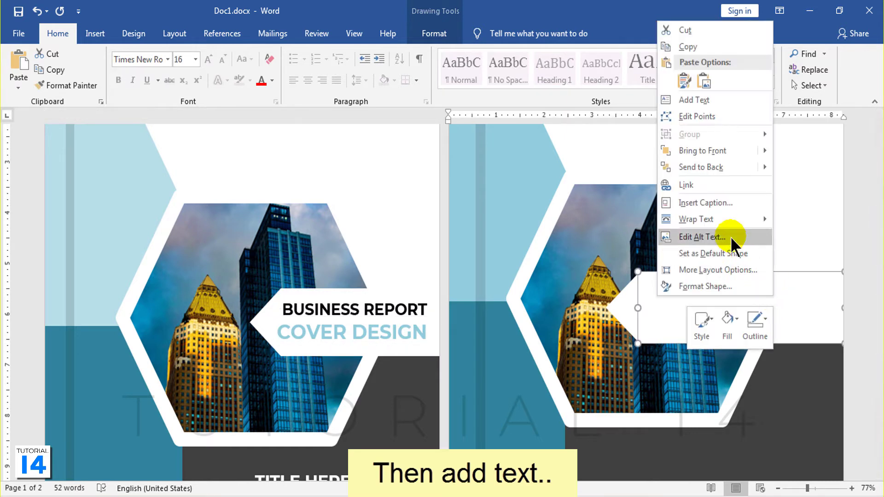
click(685, 76)
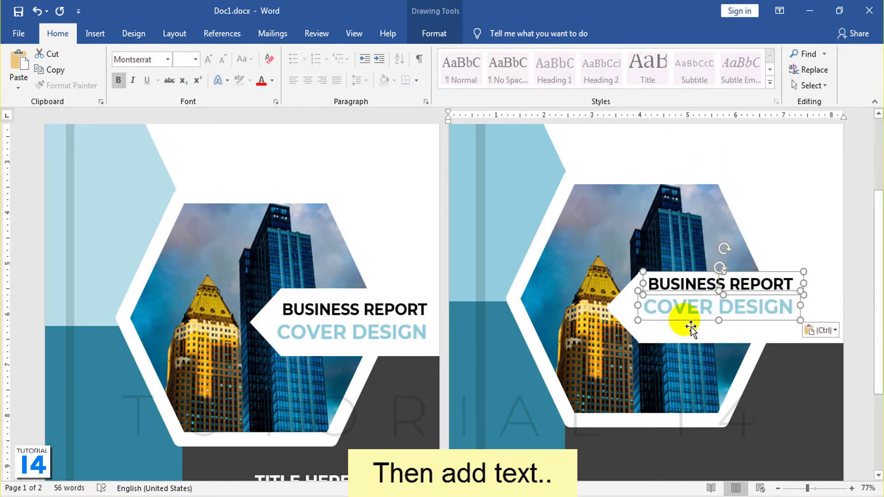
drag(691, 327, 708, 338)
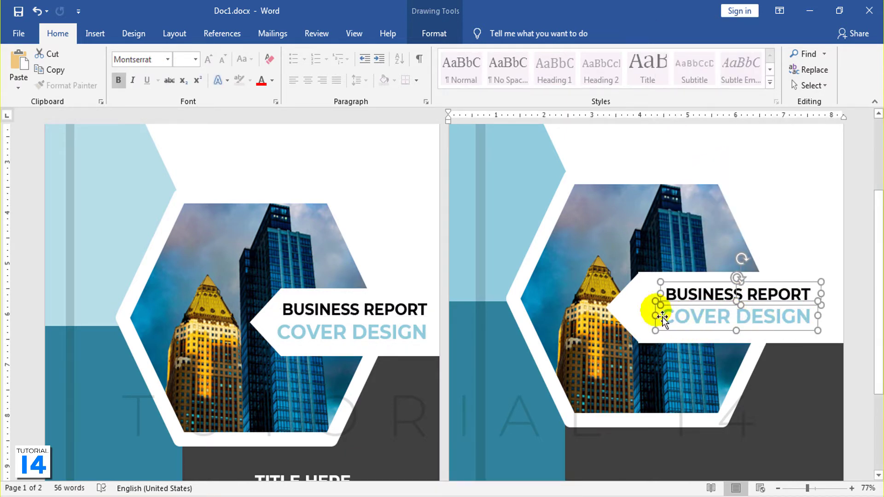
Deselect the shapes and zoom out to view both pages whole
click(636, 300)
scroll(642, 318, up, 1)
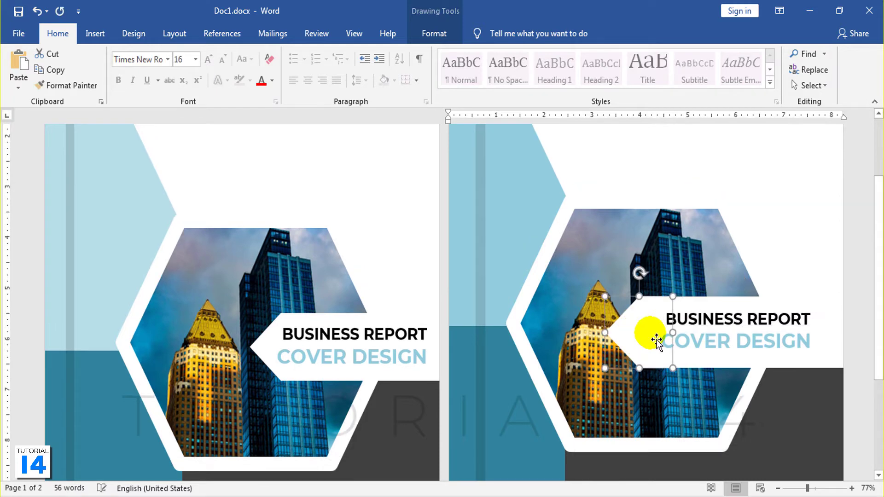
click(870, 345)
scroll(871, 345, up, 4)
scroll(872, 341, down, 3)
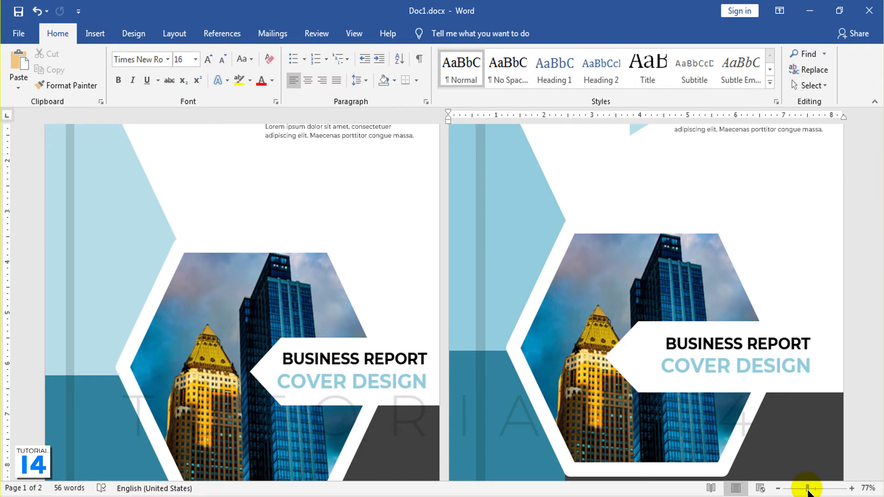
drag(807, 489, 794, 489)
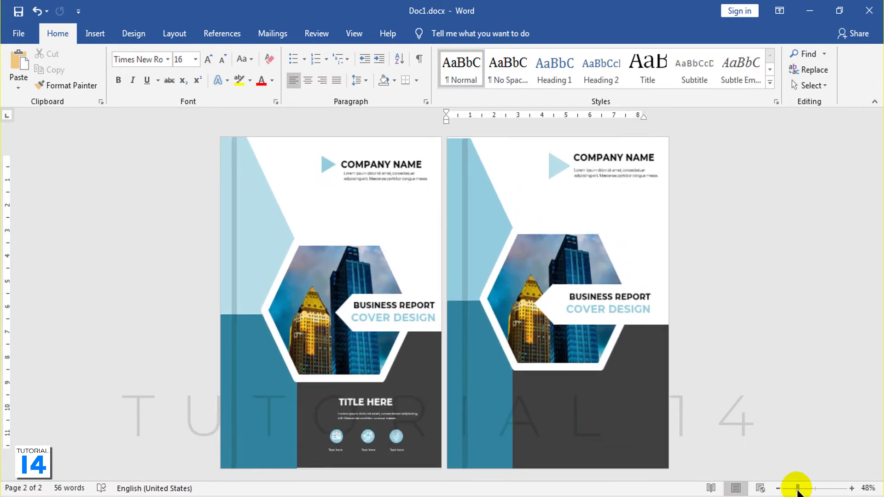
drag(795, 489, 802, 489)
scroll(533, 375, down, 1)
click(403, 395)
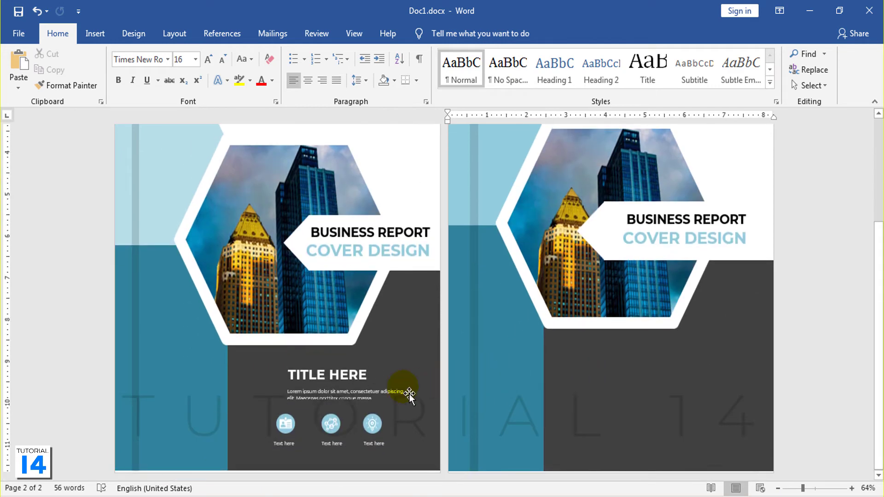
drag(803, 488, 812, 489)
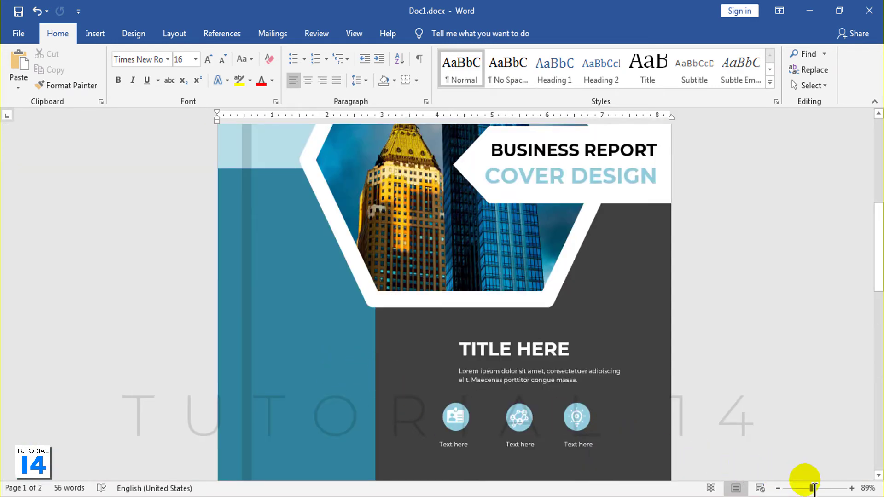
drag(812, 488, 804, 489)
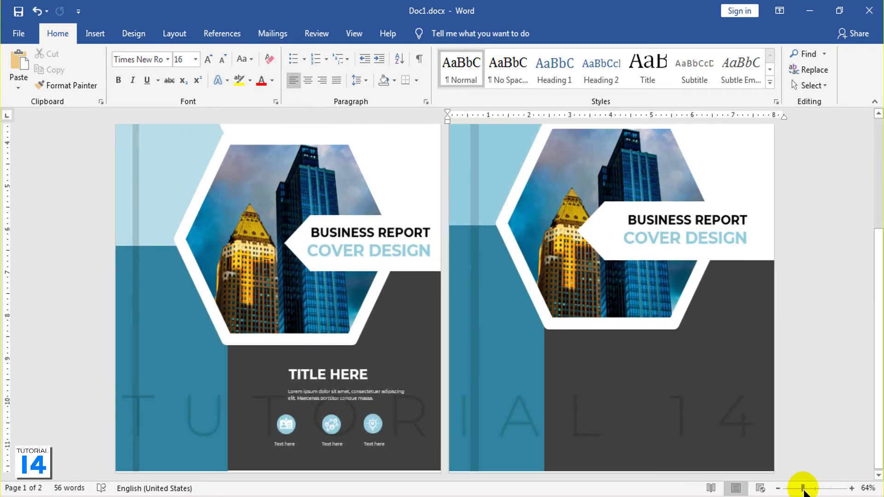
click(366, 380)
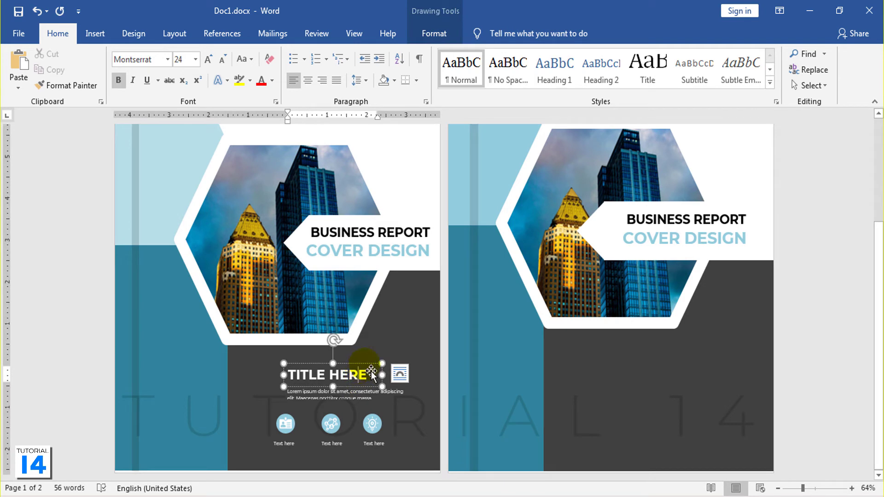
Copy the cover's TITLE HERE heading and lorem text onto page 2's dark lower area
right_click(367, 392)
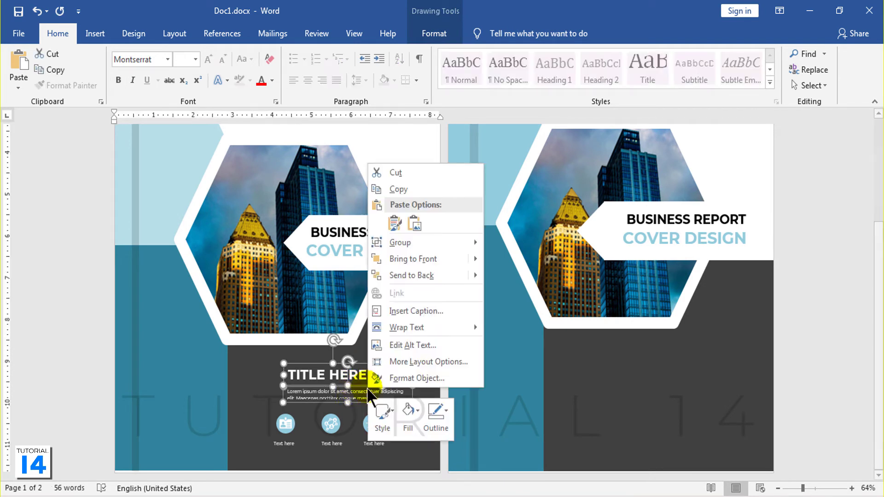
click(418, 190)
right_click(733, 411)
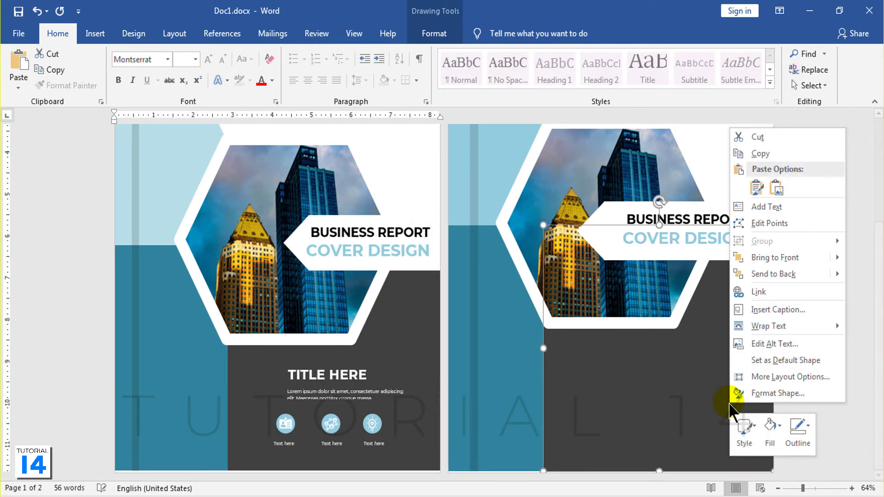
click(752, 189)
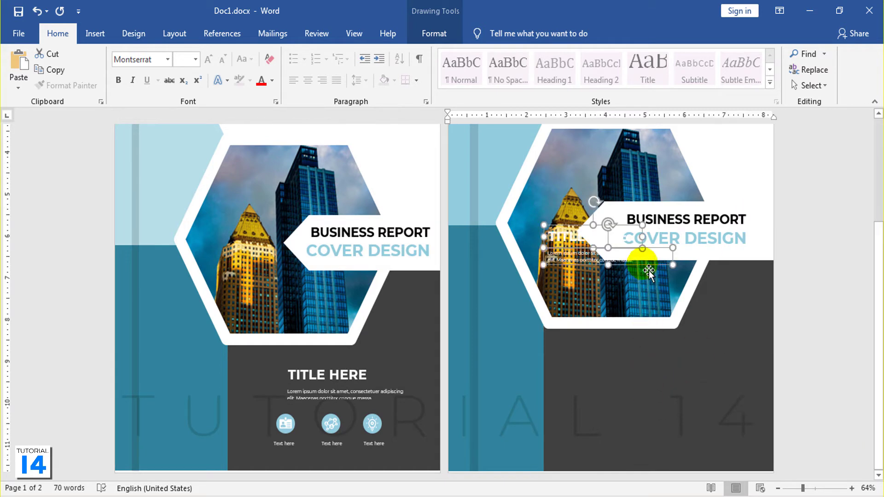
mouse_move(647, 270)
mouse_down()
mouse_move(691, 416)
mouse_move(694, 396)
mouse_up()
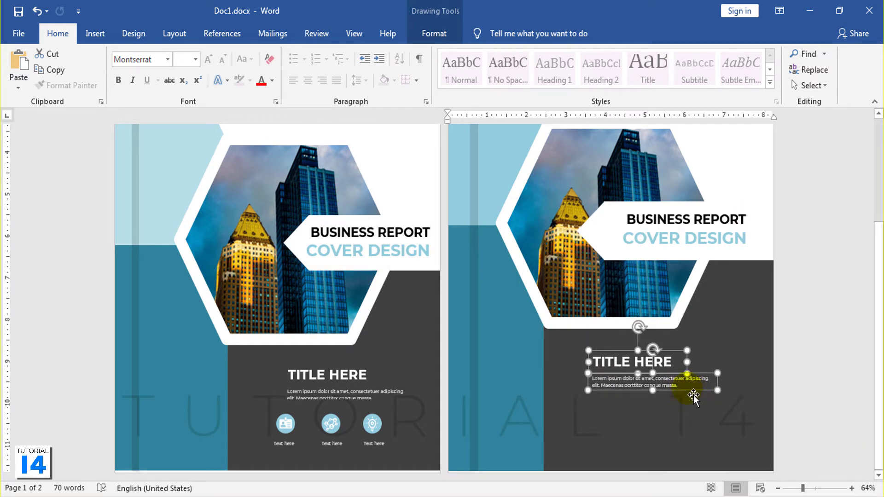
drag(694, 402, 706, 418)
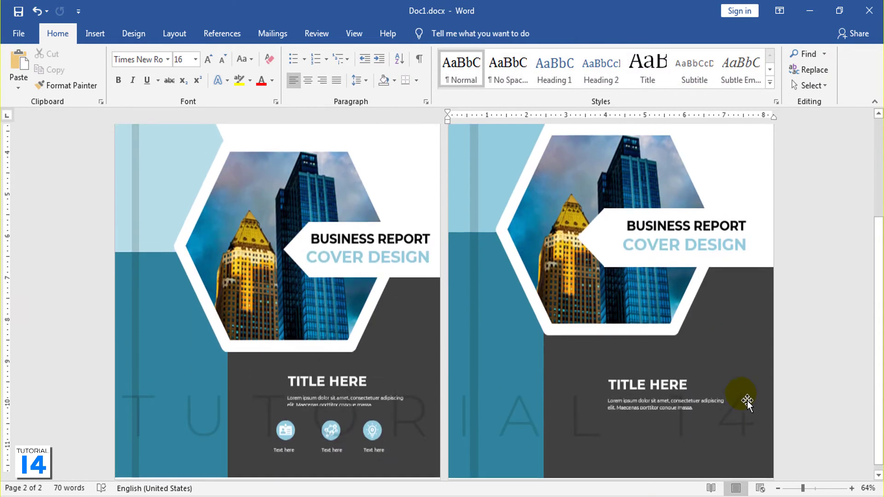
Draw a 0.78" light blue circle with no outline below TITLE HERE on page 2
ctrl+scroll(770, 487, up, 10)
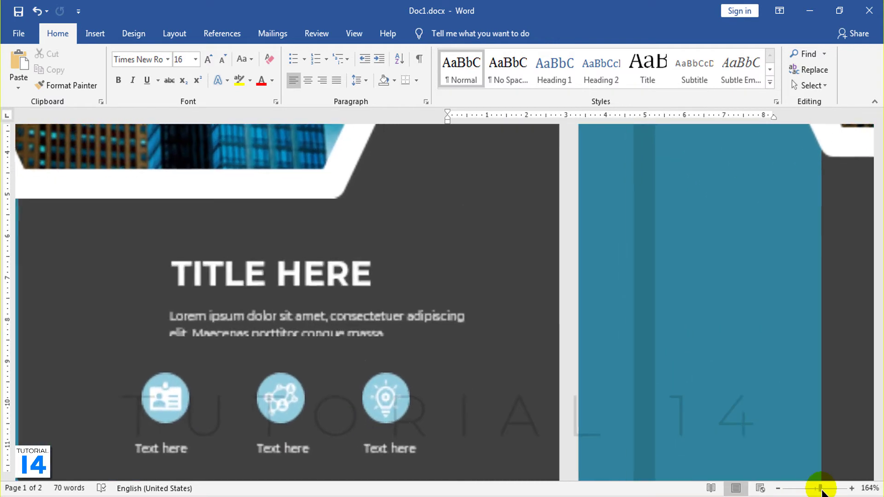
scroll(691, 436, down, 8)
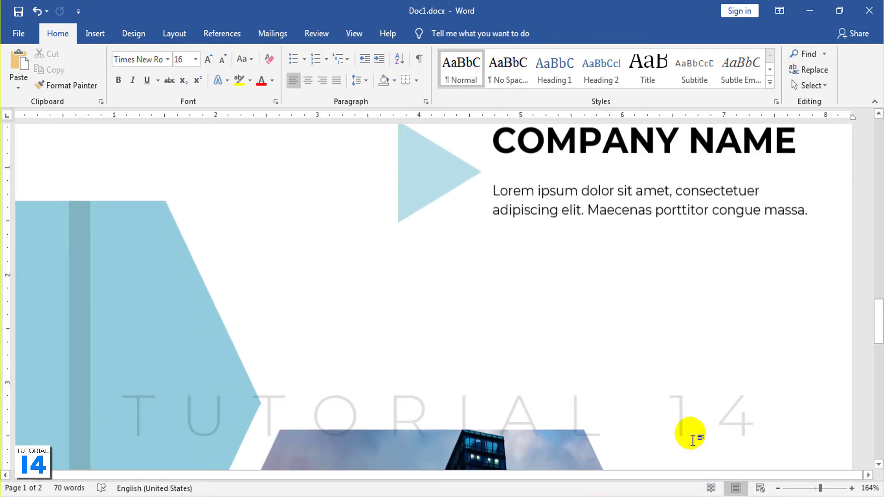
scroll(693, 437, down, 5)
scroll(696, 438, down, 5)
scroll(563, 394, down, 1)
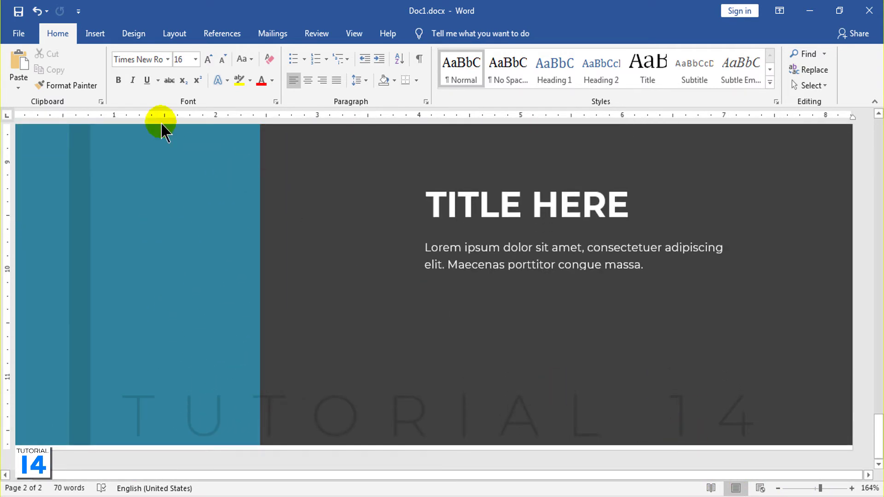
click(95, 34)
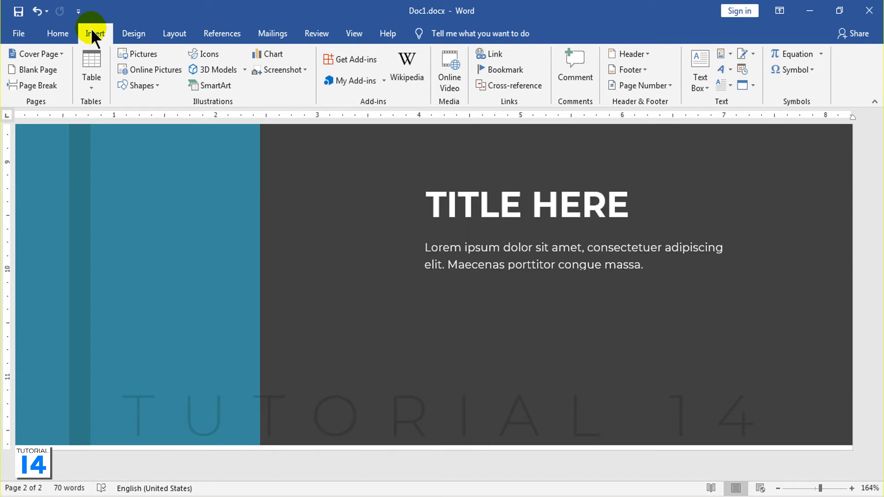
click(124, 86)
click(135, 216)
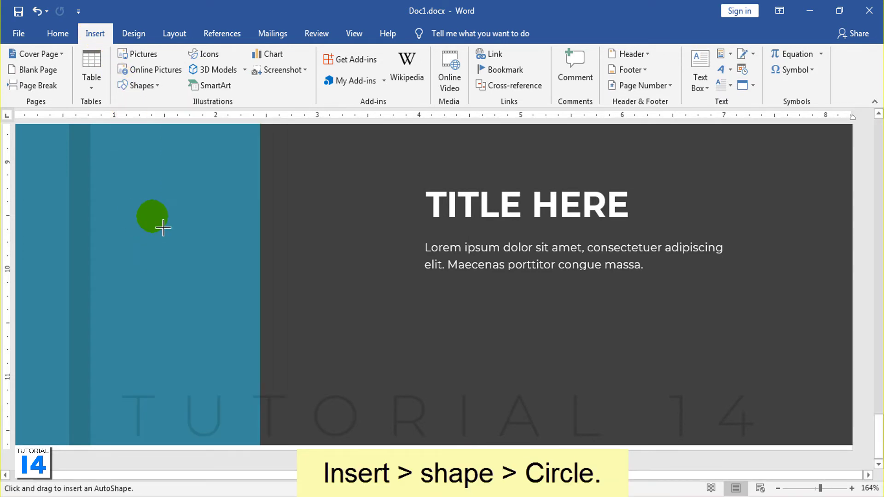
mouse_move(349, 320)
mouse_down()
mouse_move(422, 401)
mouse_move(415, 392)
mouse_up()
click(284, 54)
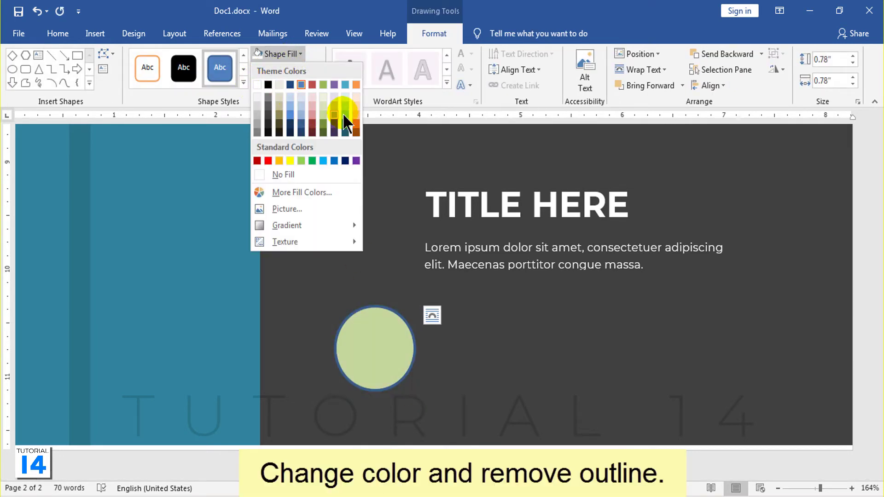
click(345, 113)
click(288, 70)
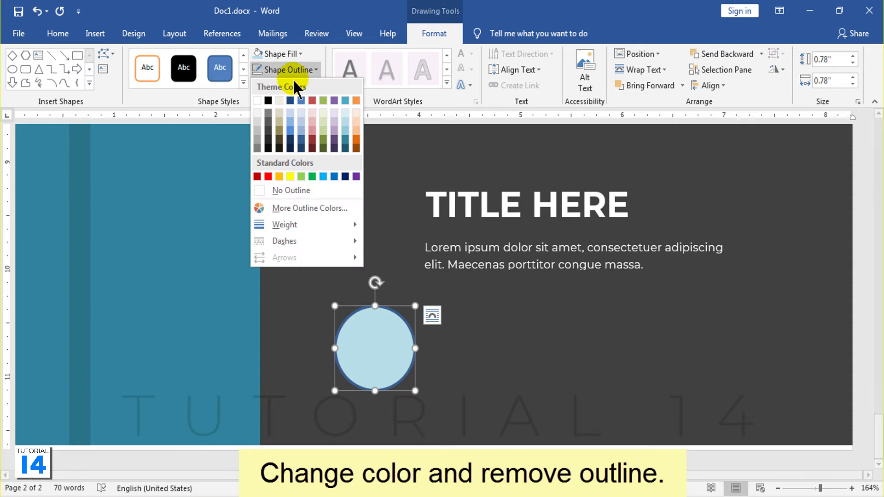
click(292, 184)
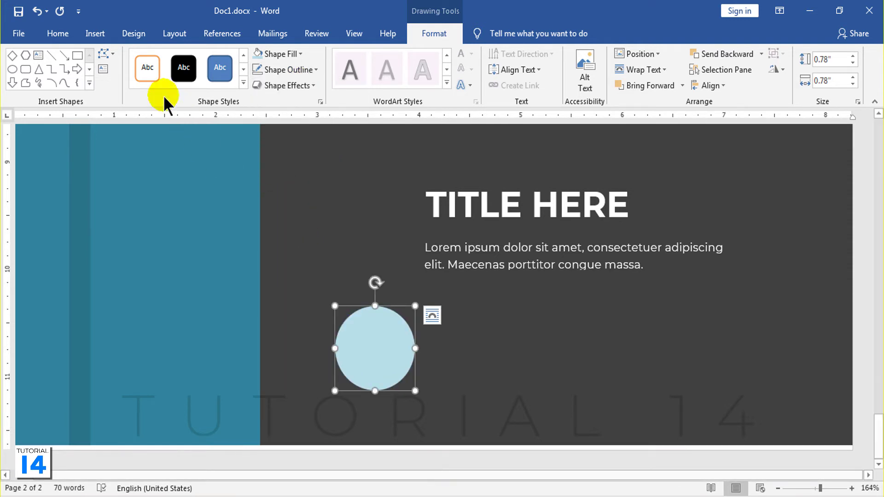
Insert the Analytics presentation-chart icon, set it In Front of Text, and move it onto page 2
click(105, 34)
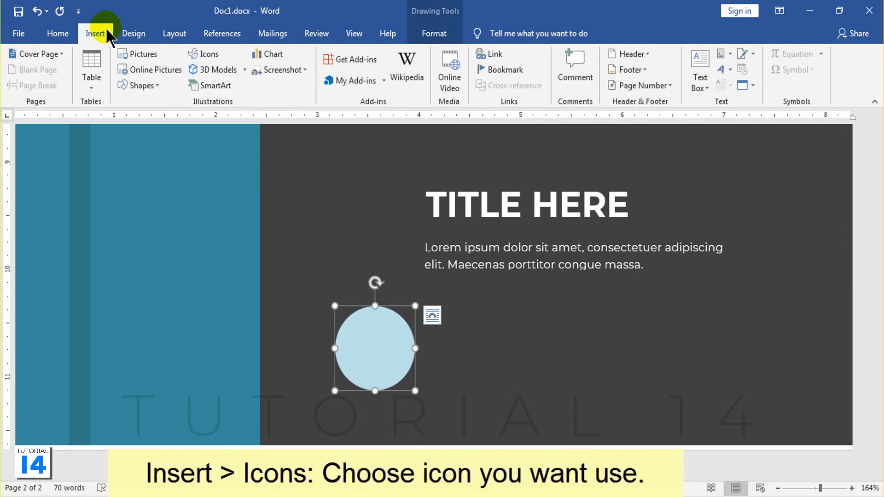
click(206, 56)
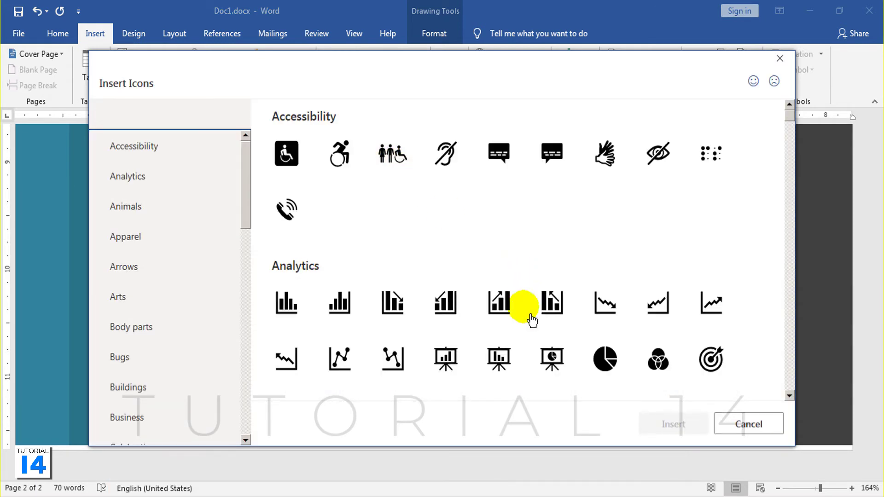
click(448, 363)
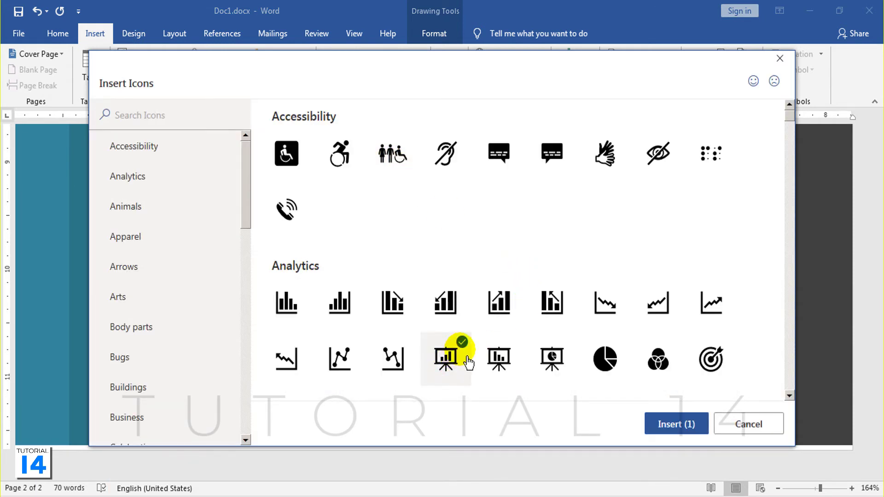
click(665, 426)
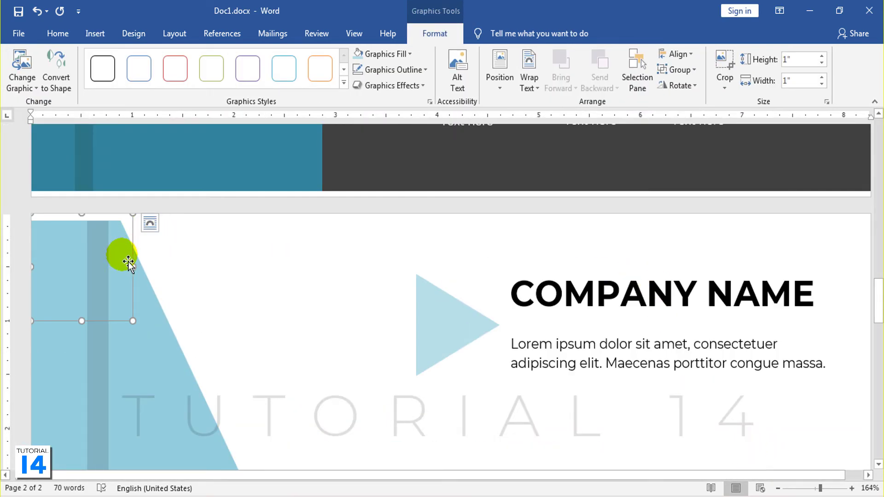
click(530, 82)
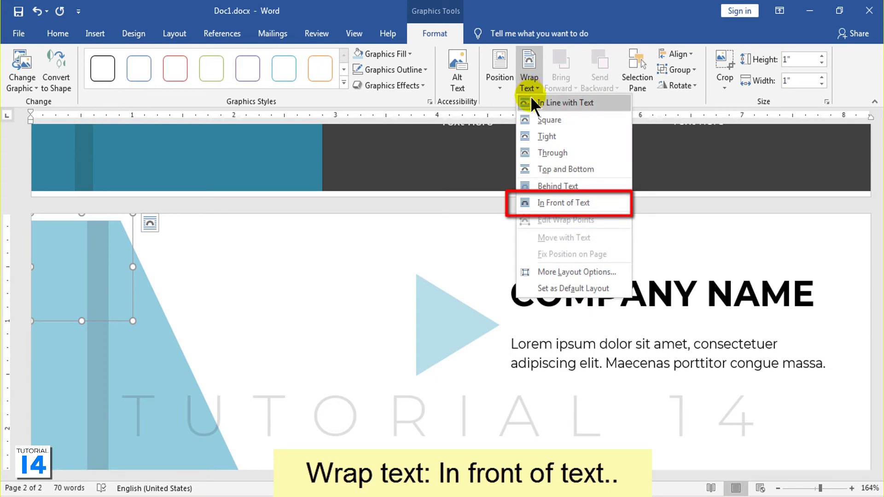
click(544, 201)
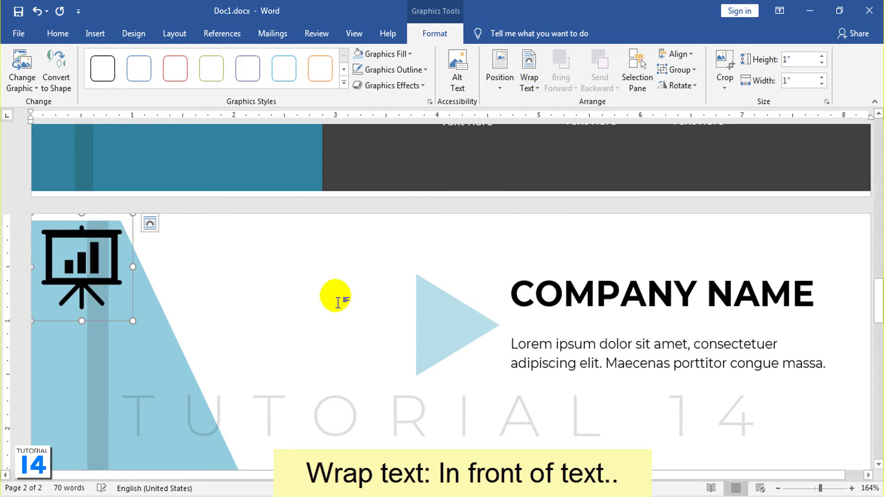
drag(89, 253, 396, 314)
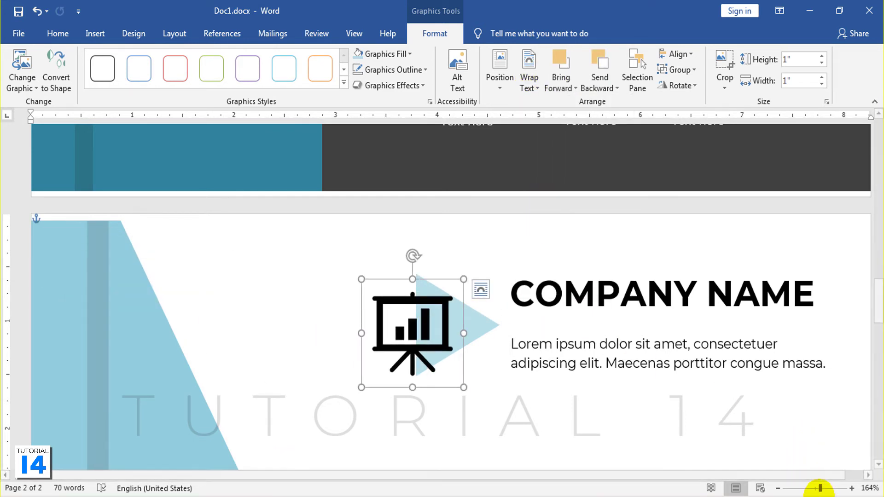
drag(821, 488, 807, 488)
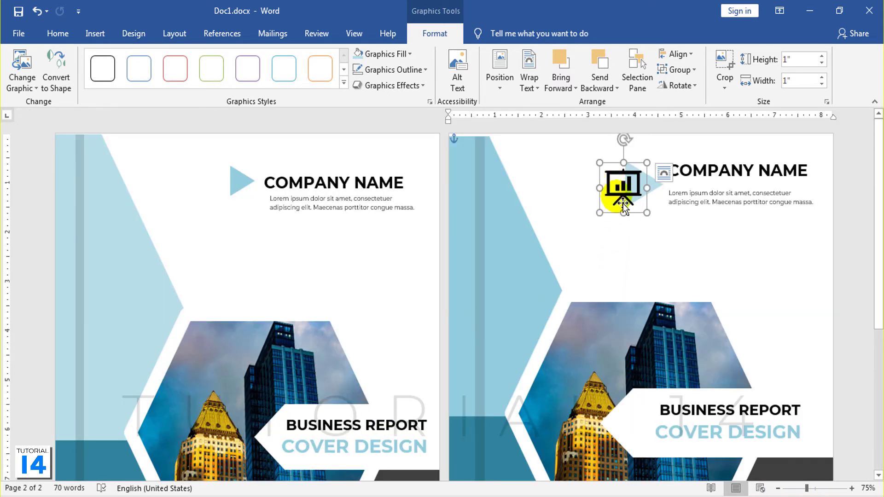
Move the chart icon onto the light blue circle, shrink it to 0.6", and make it white
drag(624, 205, 646, 241)
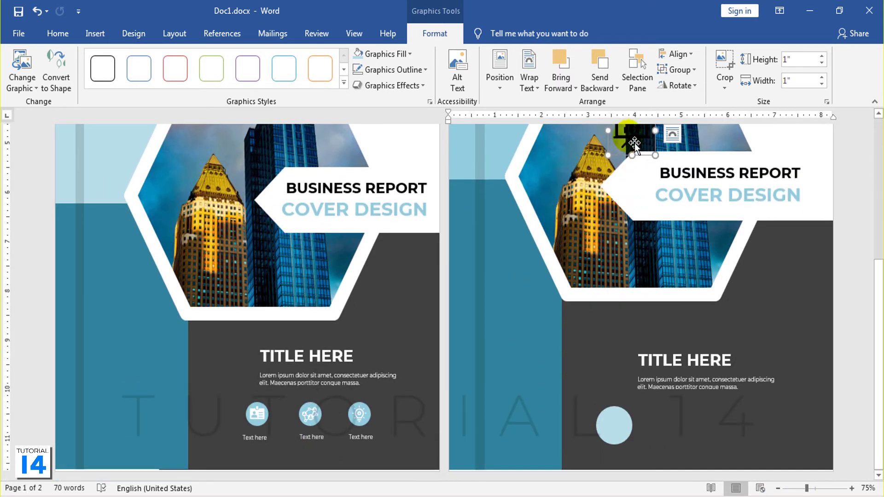
drag(635, 143, 619, 437)
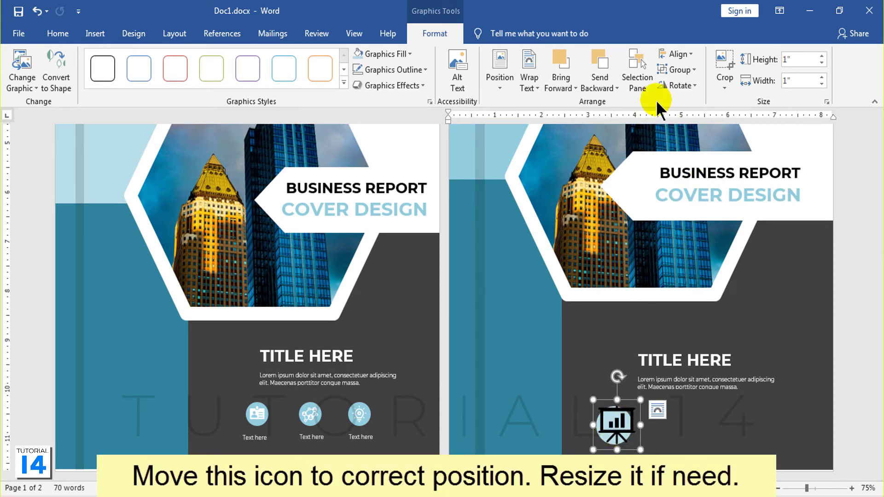
drag(640, 400, 624, 431)
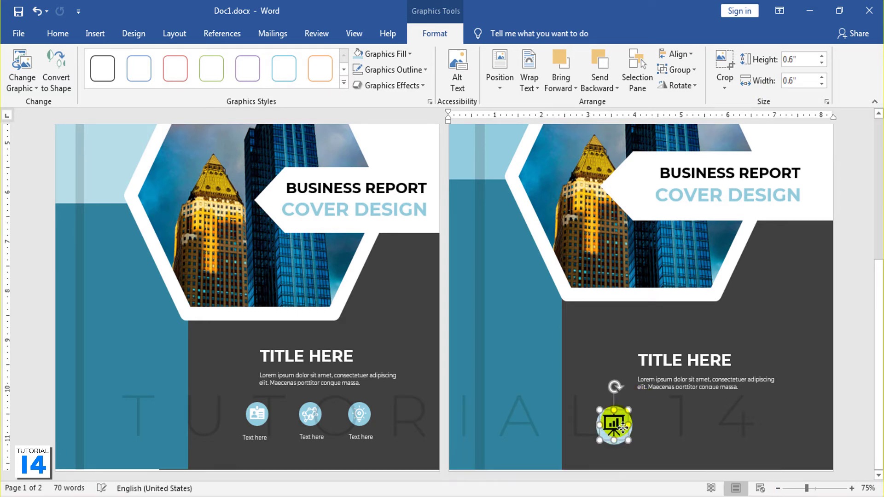
click(381, 54)
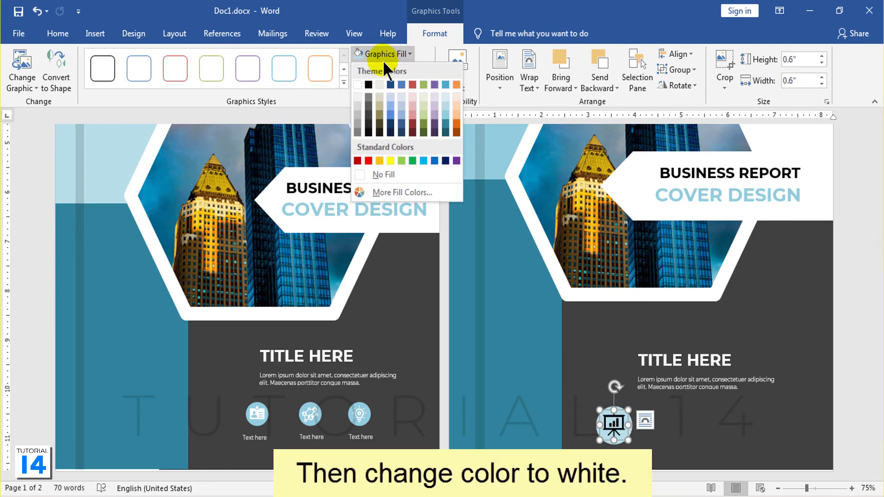
click(358, 84)
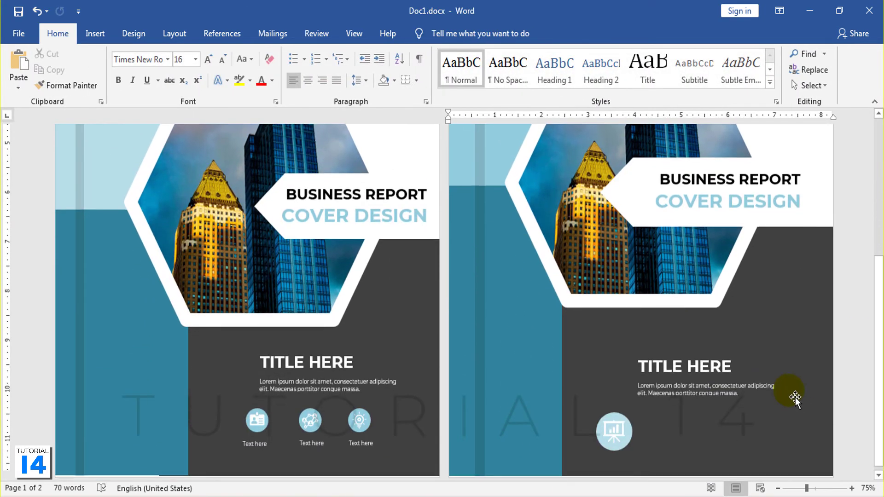
Shrink the chart icon to 0.46" and centre it within its circle
click(619, 419)
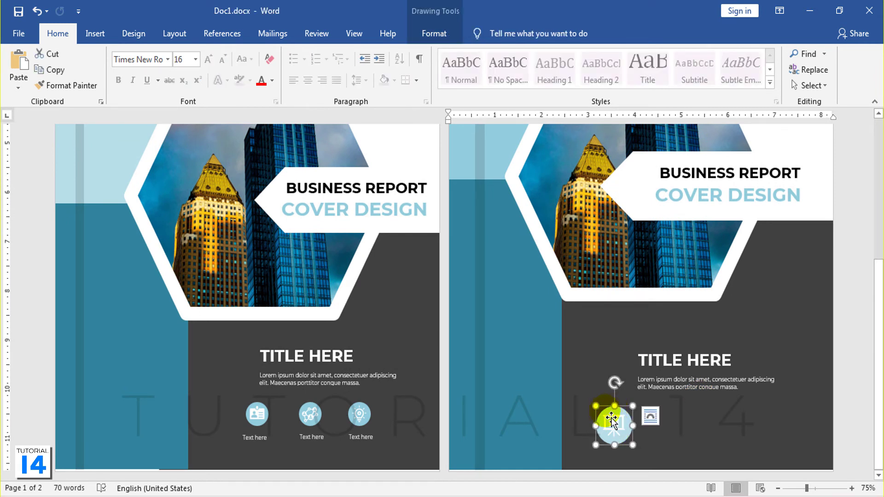
drag(596, 407, 605, 416)
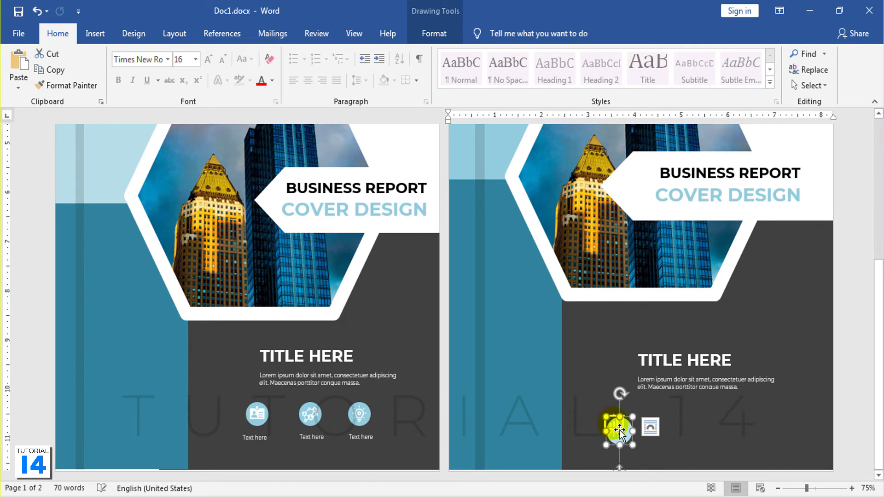
click(626, 435)
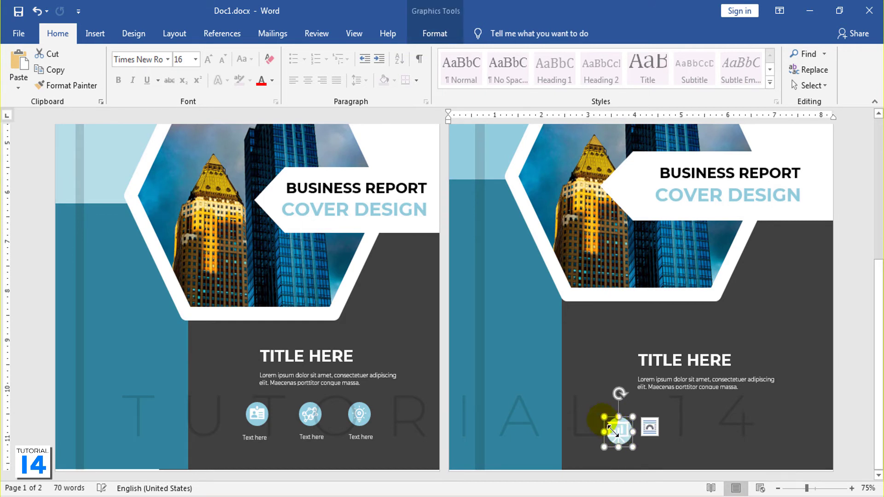
drag(610, 428, 621, 436)
key(Up)
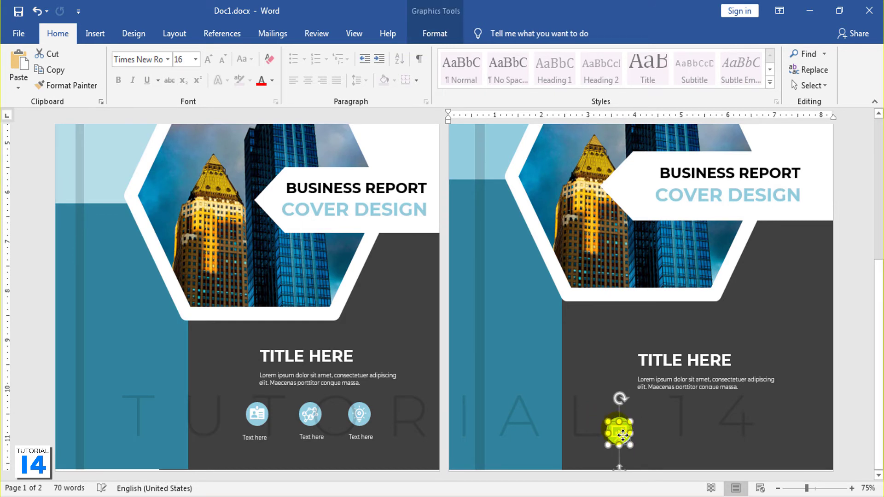
key(Left)
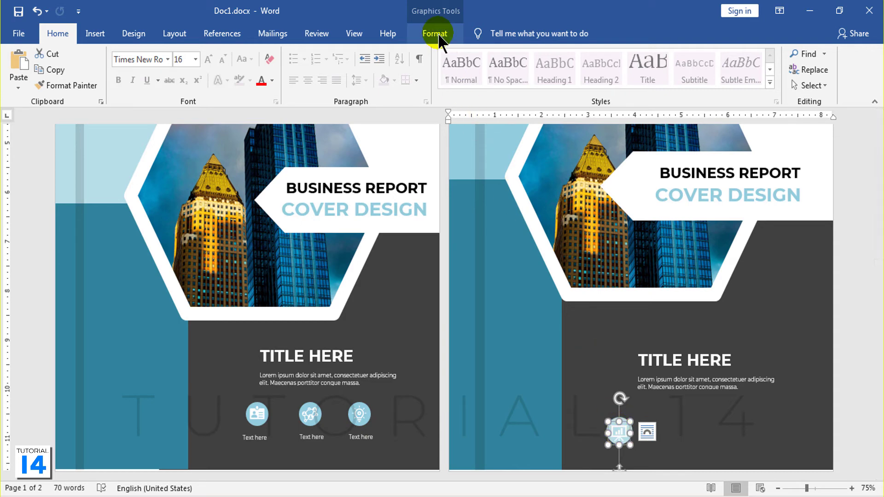
click(440, 35)
mouse_move(619, 433)
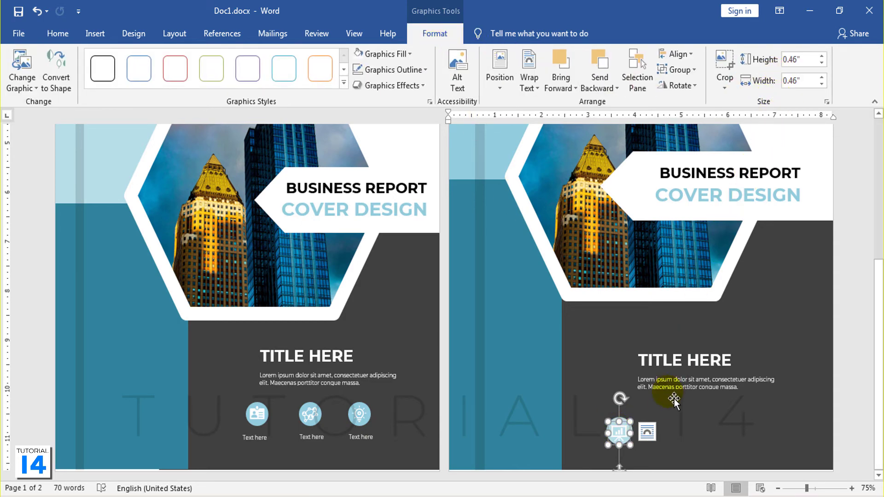
Duplicate the light blue circle twice and space the copies in a row to the right
click(744, 429)
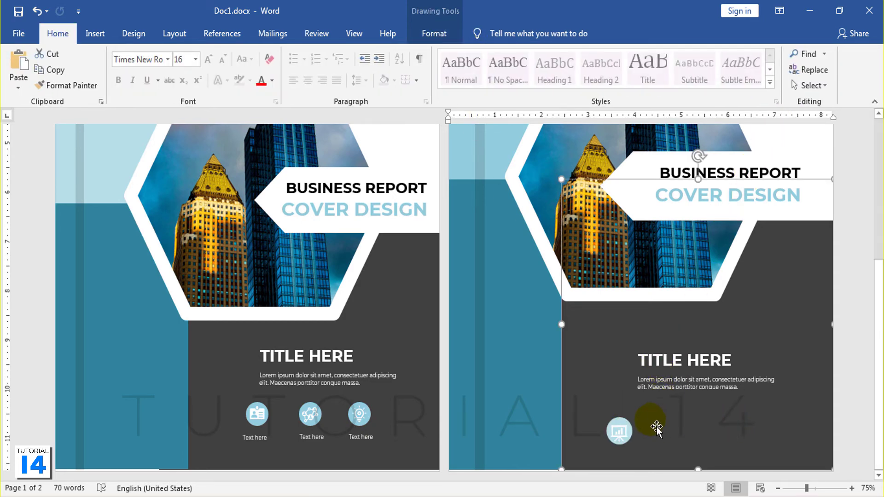
click(627, 425)
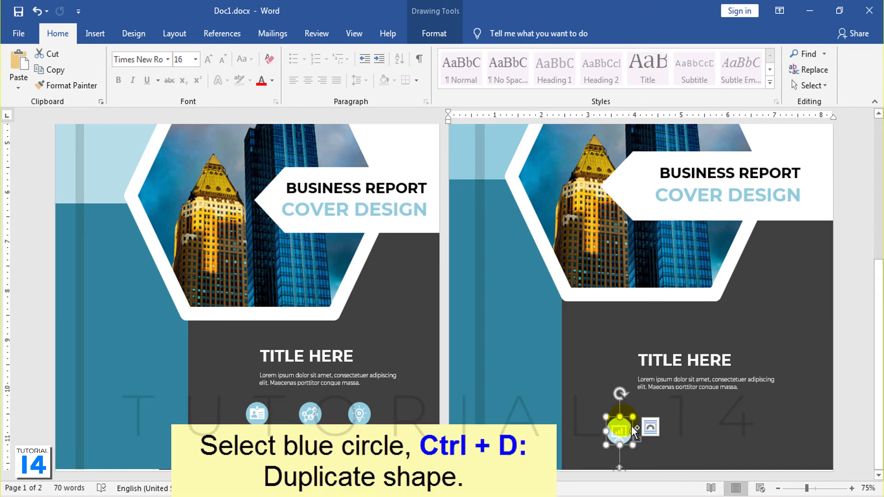
drag(635, 438, 768, 439)
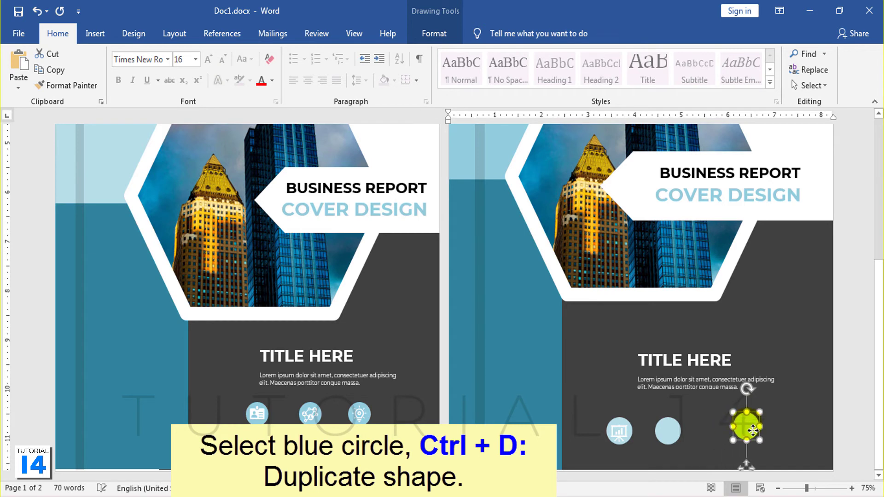
drag(679, 440, 696, 438)
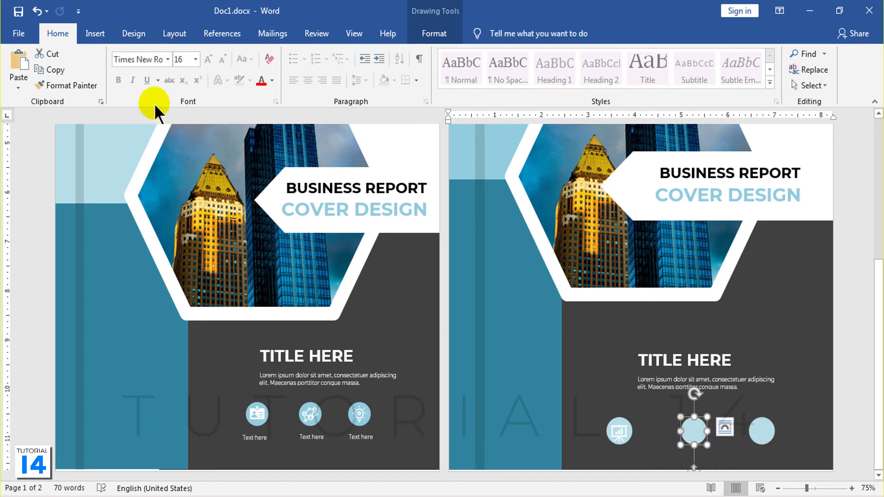
Insert the Business network icon and set it In Front of Text
click(95, 33)
click(203, 54)
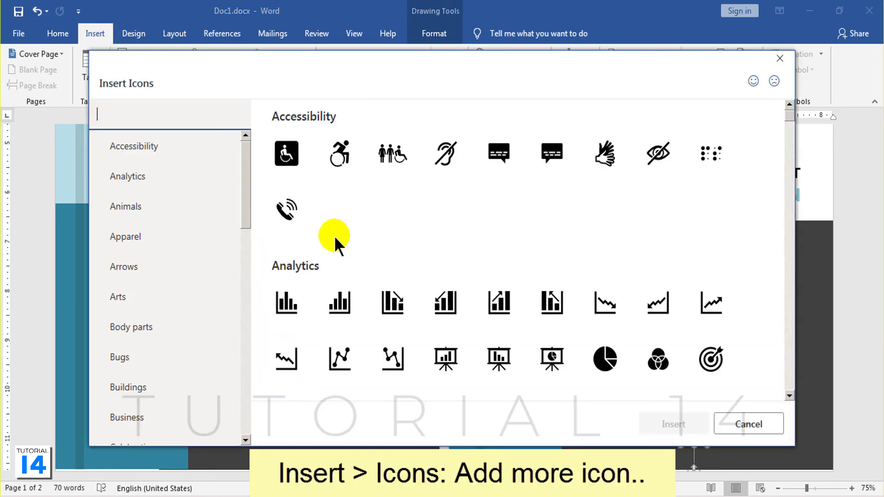
drag(249, 196, 244, 224)
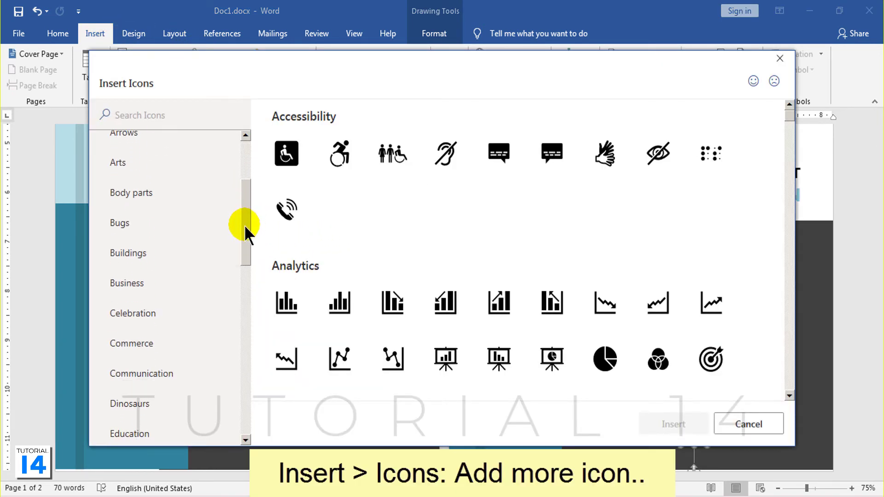
click(161, 283)
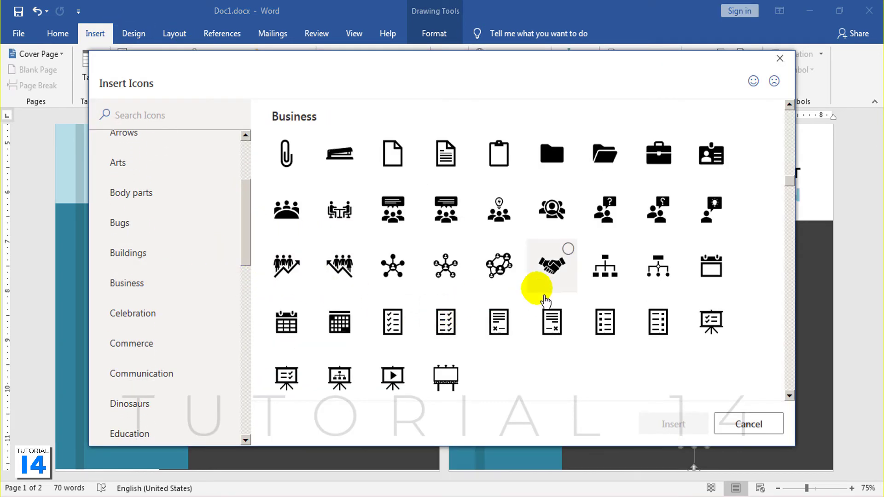
click(507, 265)
click(675, 424)
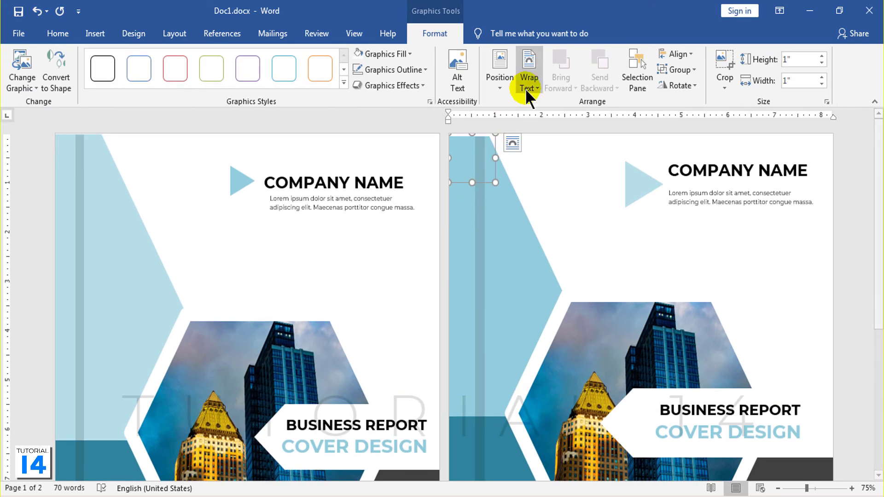
click(527, 85)
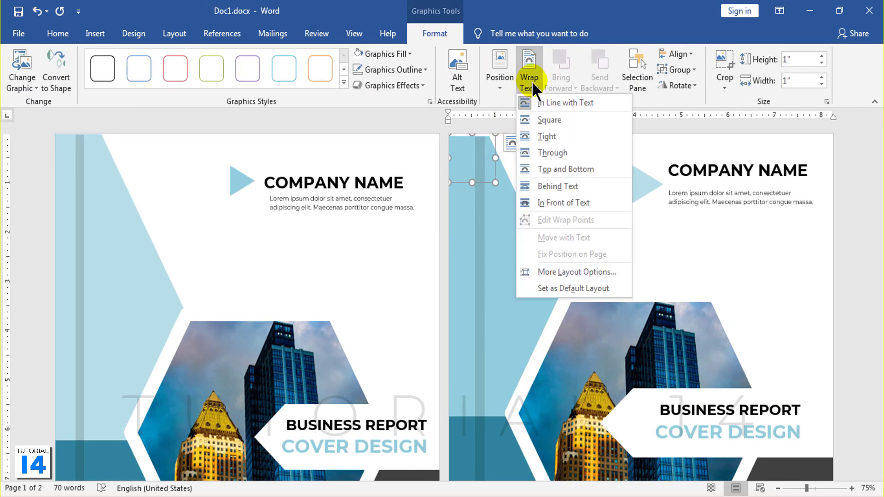
click(558, 203)
Place the network icon on the middle circle, white and 0.46" in size
drag(491, 186, 555, 411)
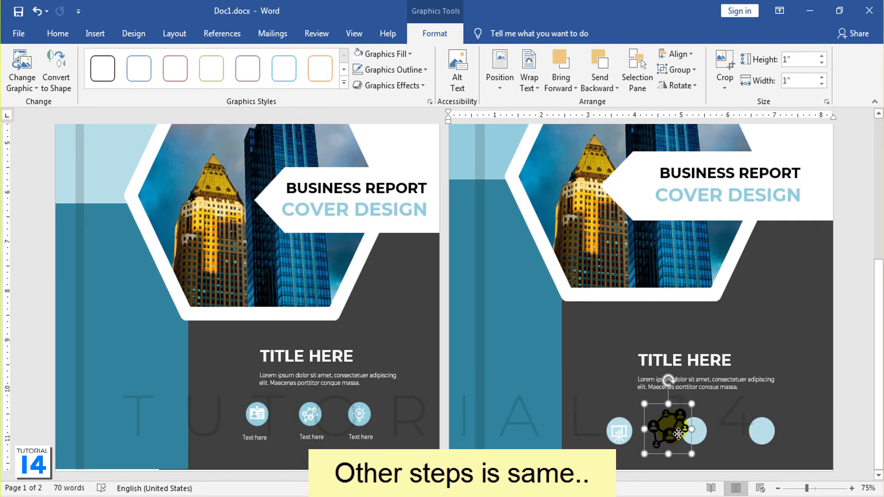
drag(555, 411, 694, 430)
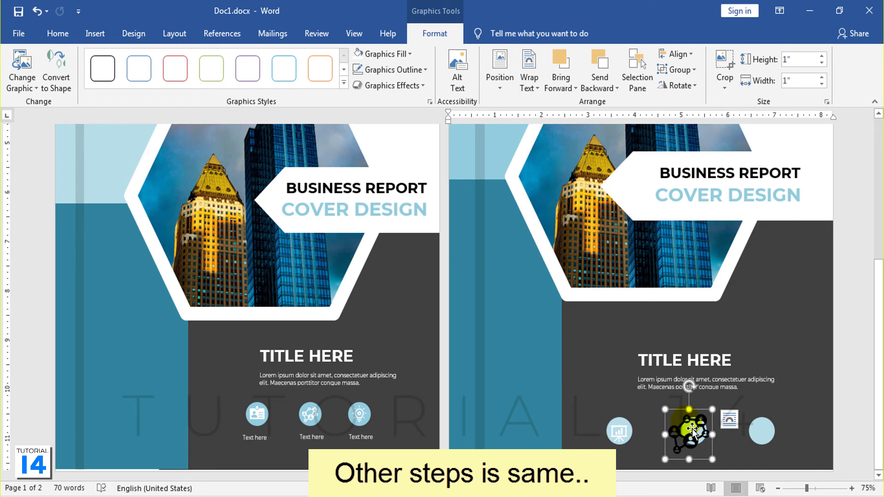
click(367, 54)
text(.46)
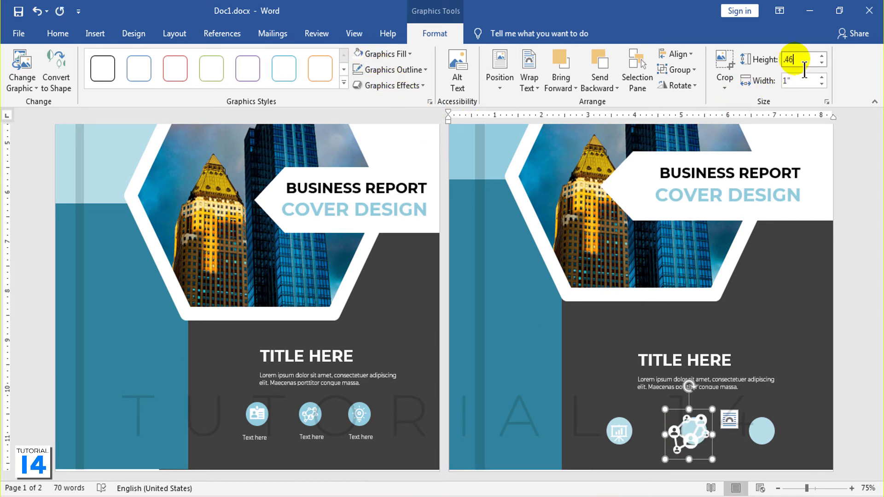
key(Return)
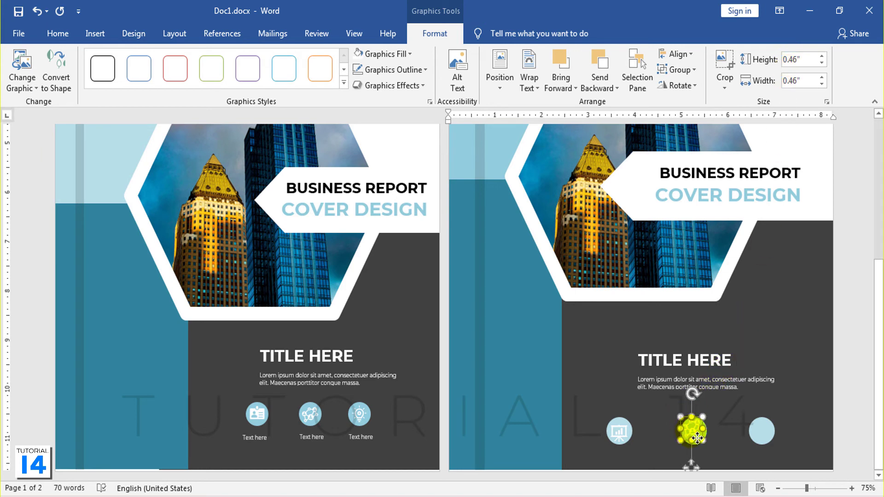
drag(698, 439, 696, 440)
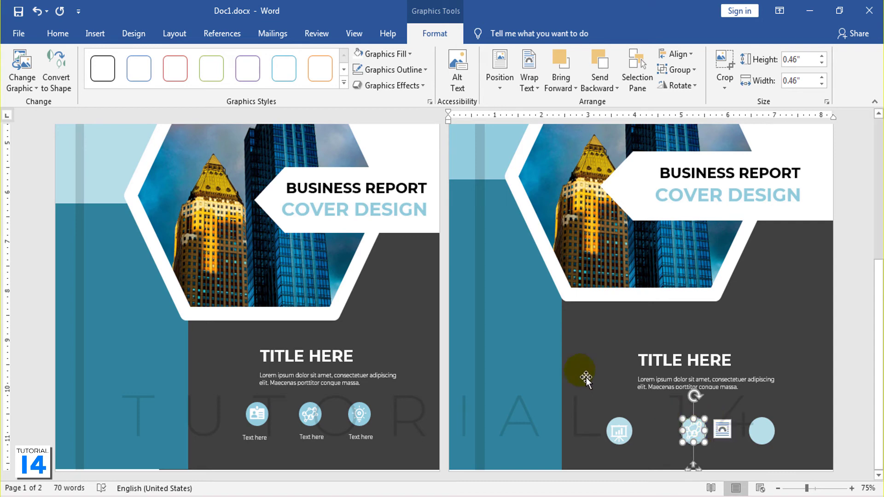
click(100, 36)
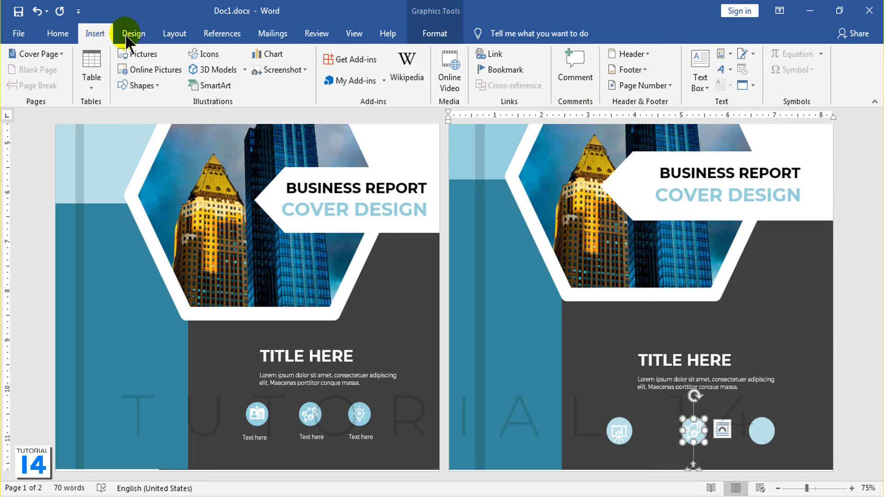
Insert the Process lightbulb icon and set it In Front of Text
click(200, 55)
drag(249, 201, 247, 347)
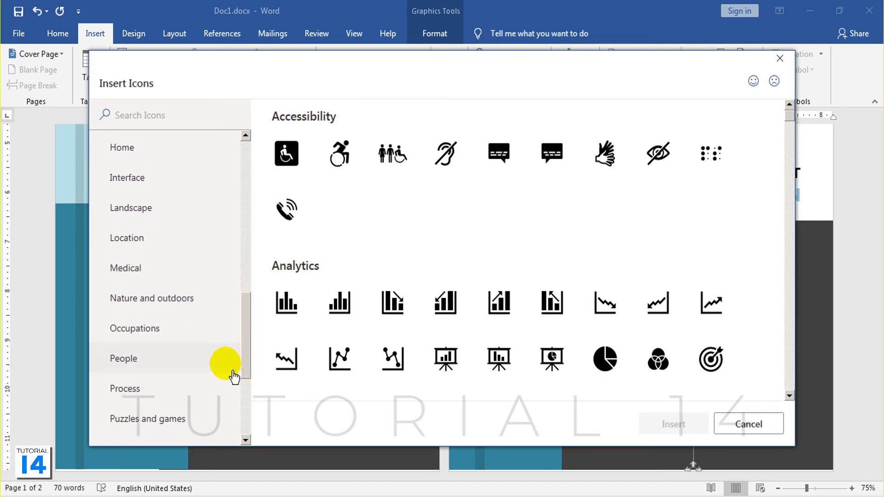
click(193, 391)
click(712, 210)
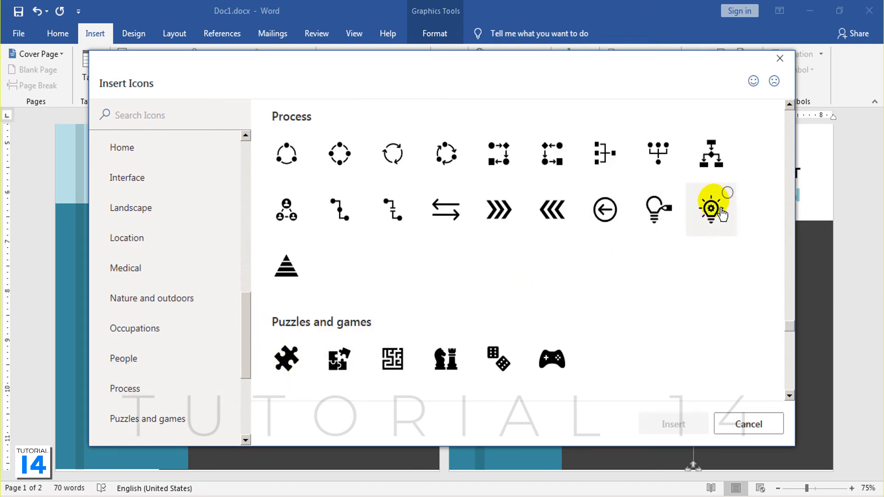
click(677, 422)
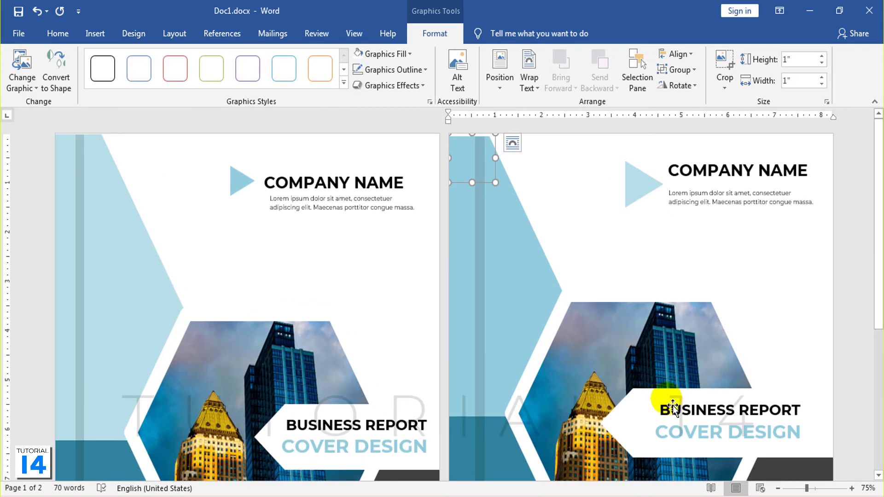
click(529, 79)
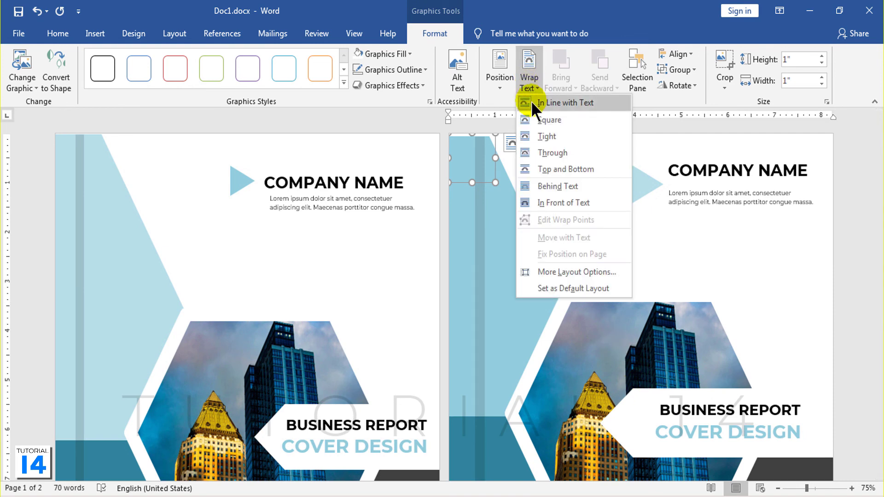
click(543, 201)
Centre the lightbulb on the third circle, make it white, and set its height to 0.46"
drag(477, 161, 583, 348)
scroll(594, 369, down, 4)
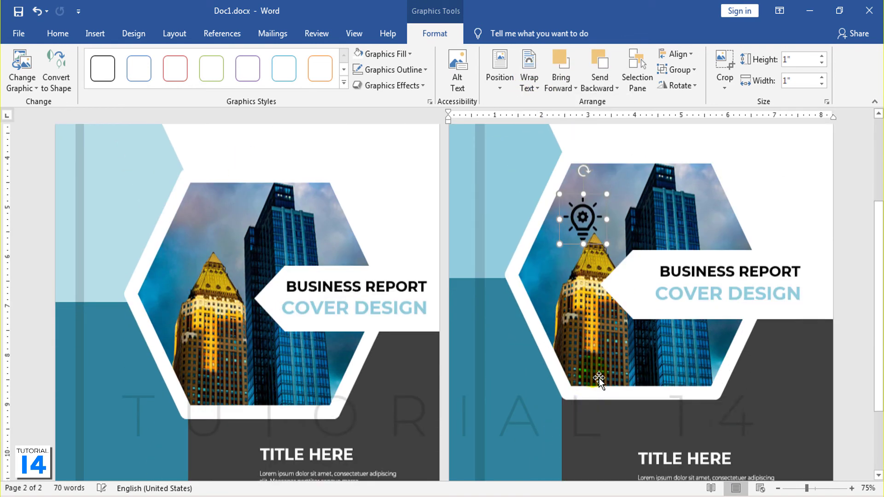
drag(583, 189, 668, 438)
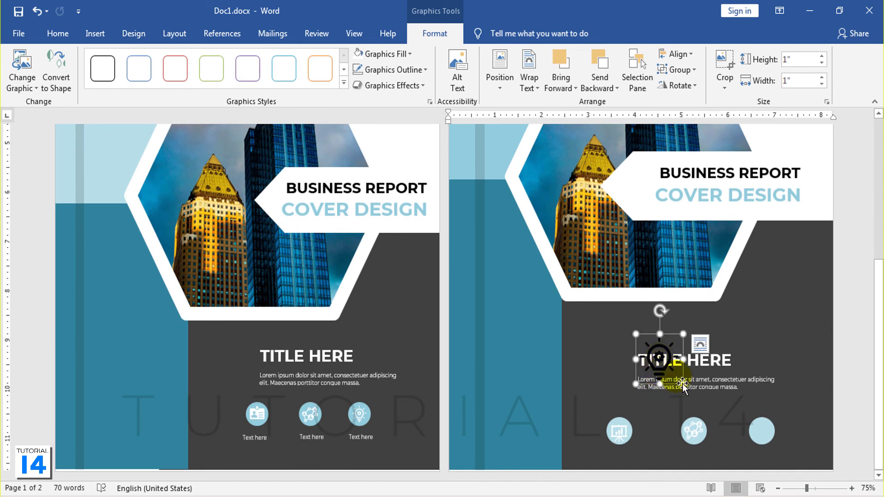
drag(664, 366, 755, 432)
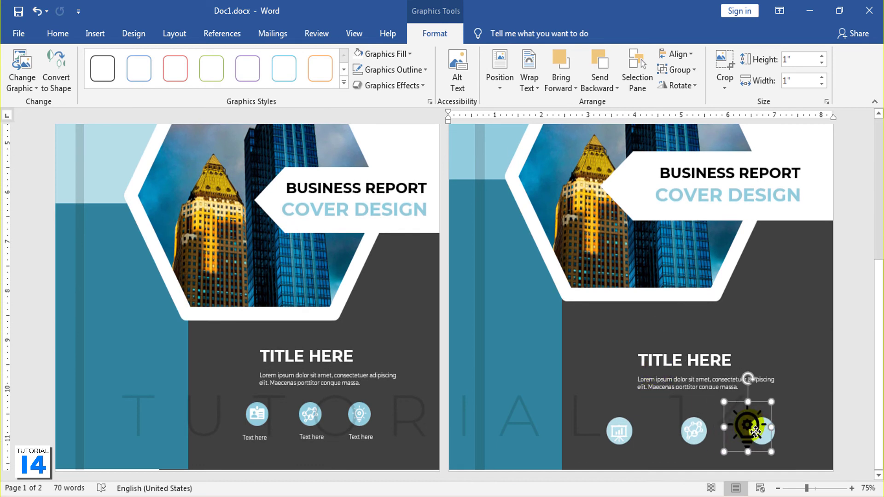
click(366, 54)
click(804, 61)
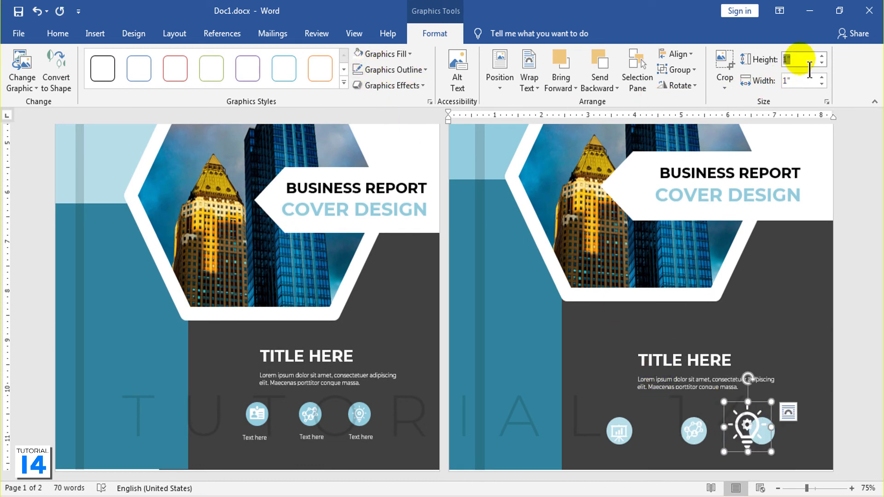
text(0.46)
key(Return)
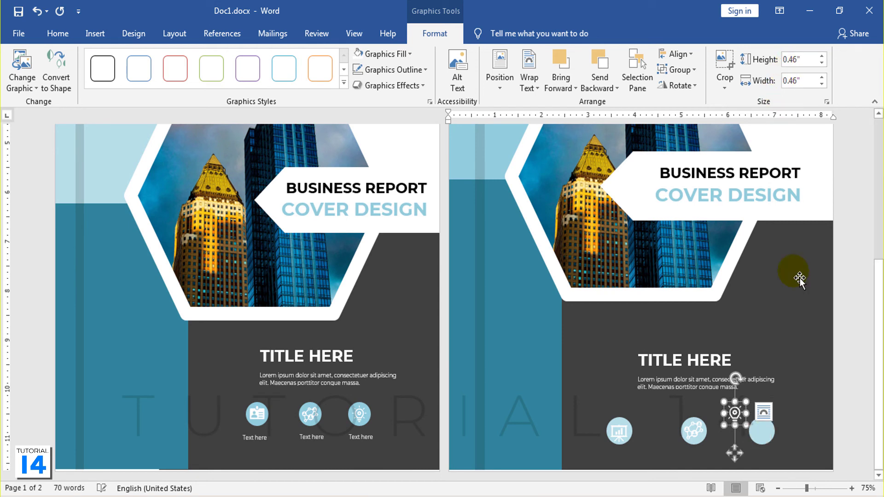
drag(748, 419, 768, 437)
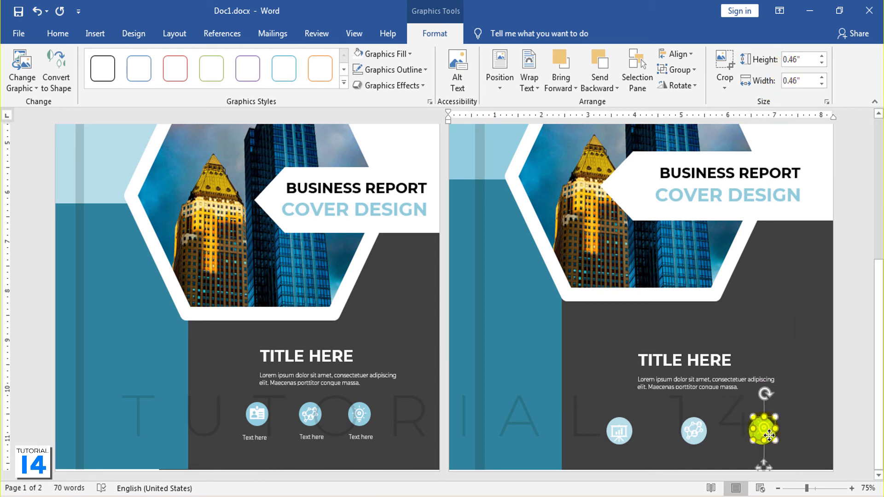
click(787, 438)
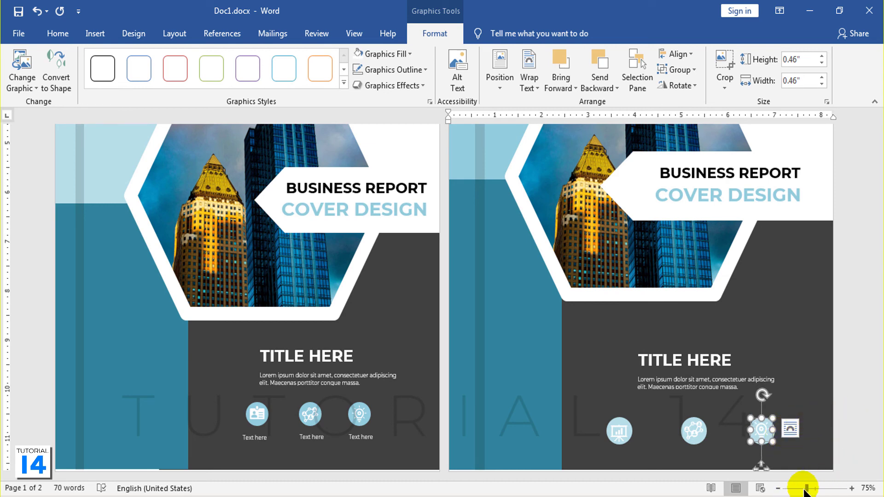
Group the chart, network and lightbulb icons each with its light blue circle
drag(801, 488, 827, 488)
scroll(805, 421, down, 3)
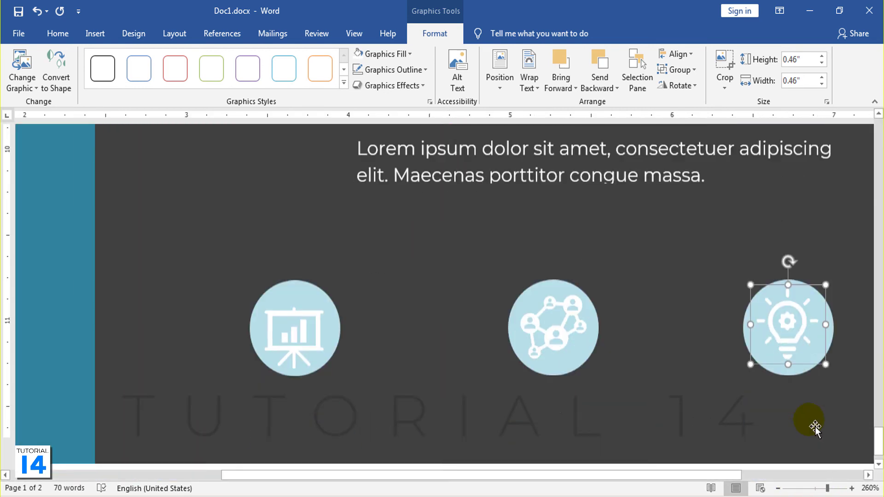
click(303, 261)
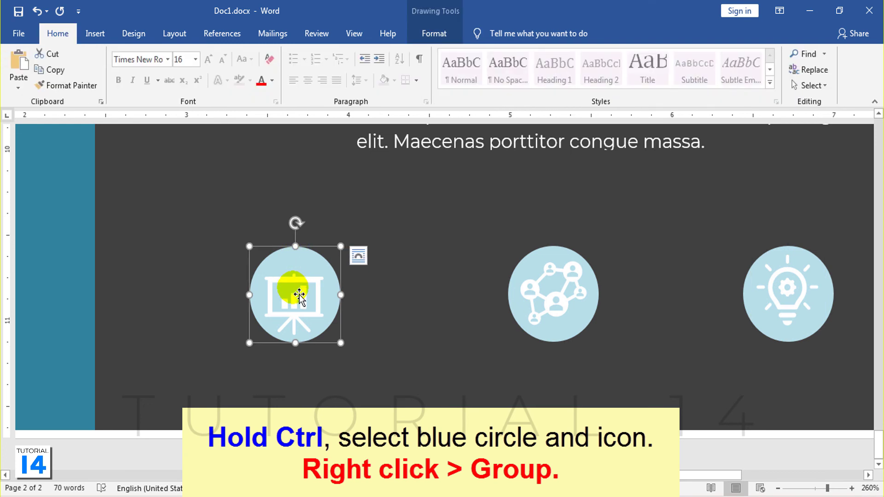
ctrl+click(303, 298)
right_click(303, 299)
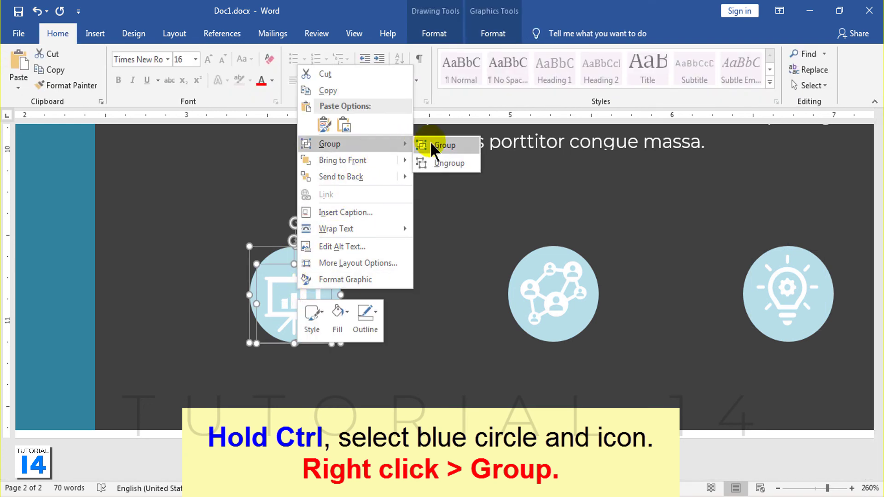
click(433, 141)
click(558, 288)
ctrl+click(557, 297)
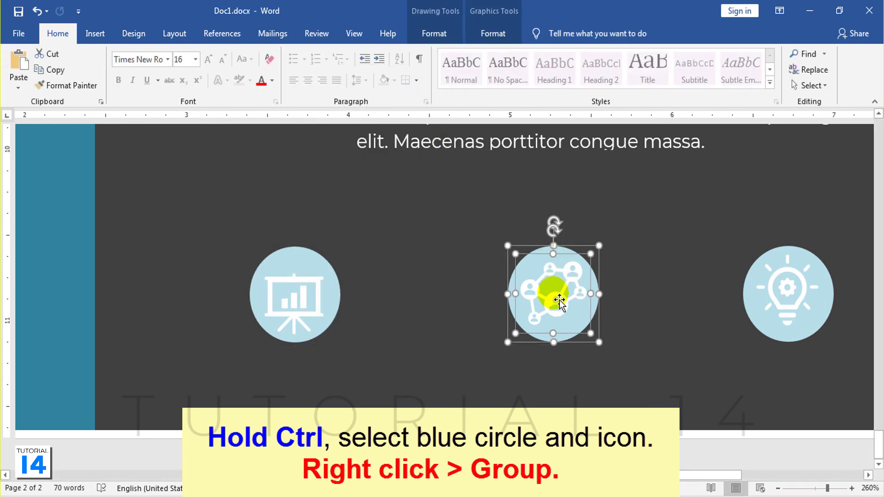
right_click(556, 297)
click(680, 147)
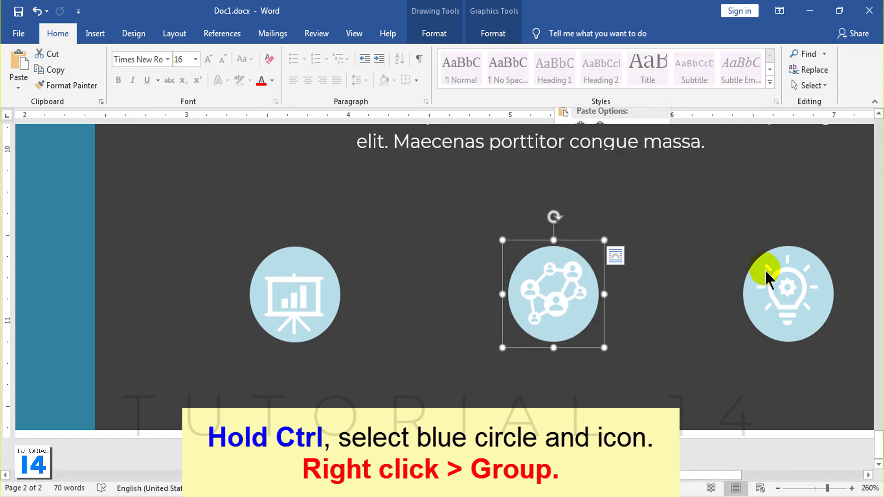
click(783, 261)
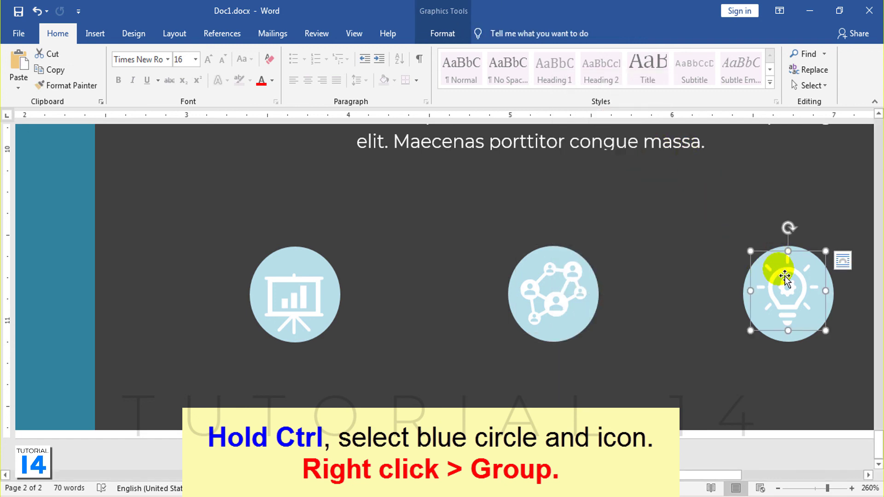
ctrl+click(754, 304)
right_click(756, 305)
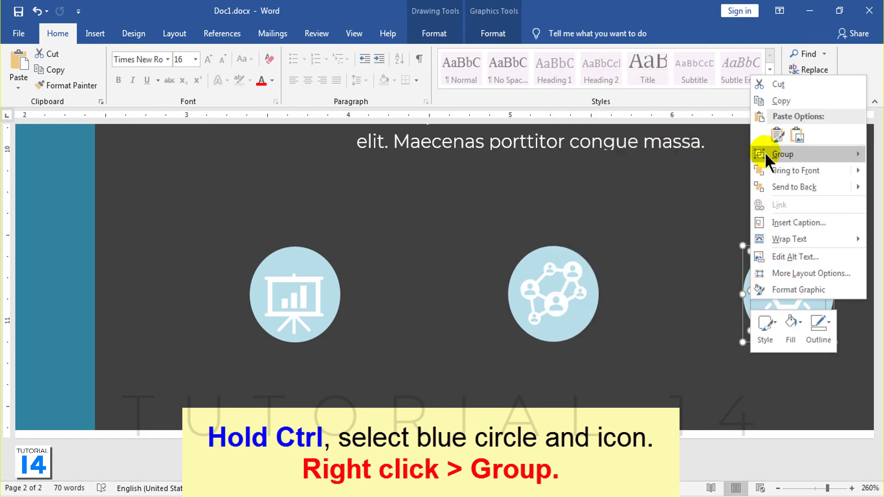
click(719, 153)
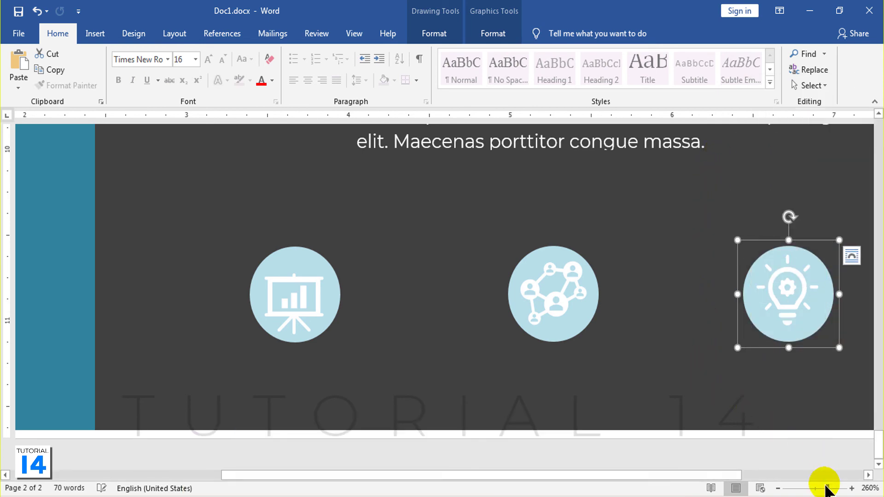
drag(828, 488, 799, 488)
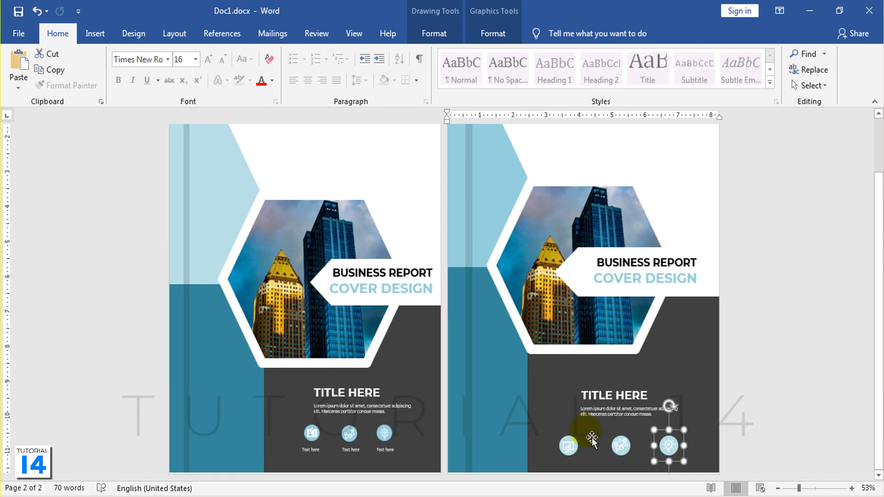
Copy the cover's three 'Text here' labels onto page 2 and position them beneath the three blue icon circles
click(325, 462)
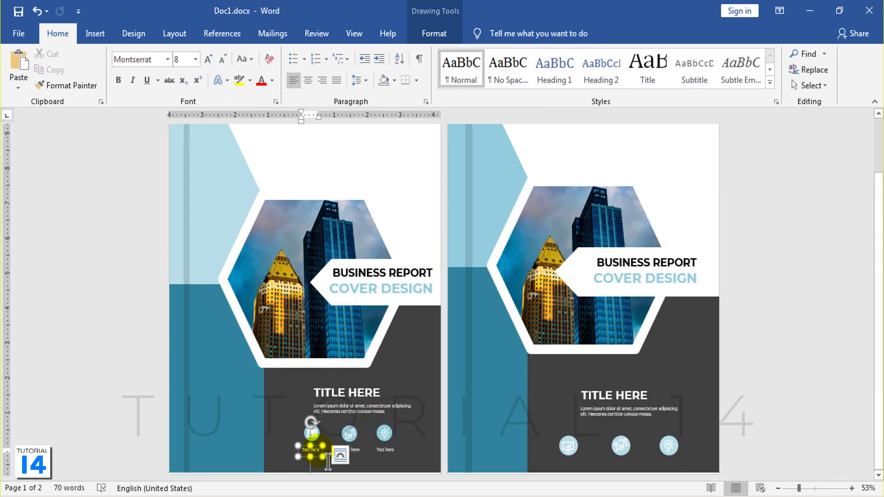
shift+click(362, 456)
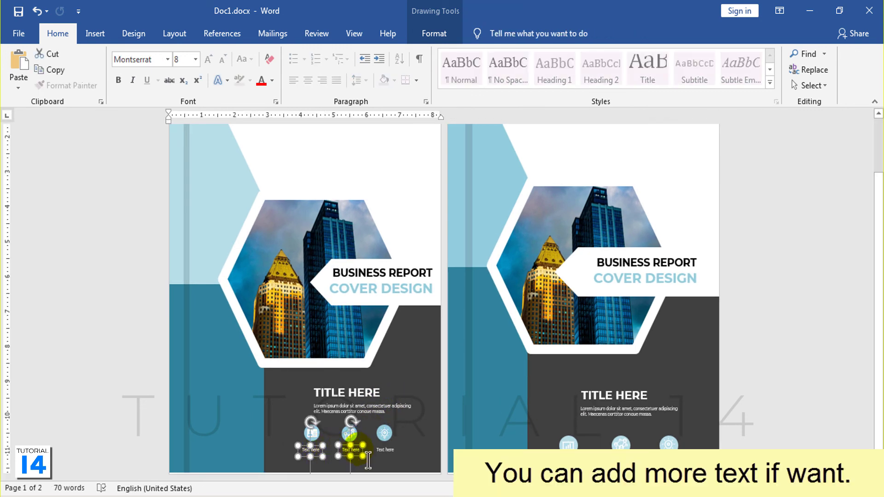
right_click(392, 461)
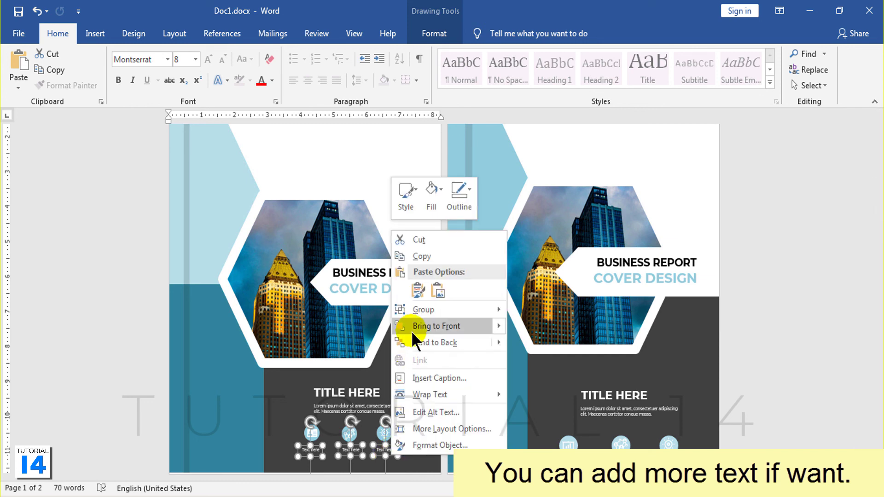
click(428, 252)
right_click(708, 408)
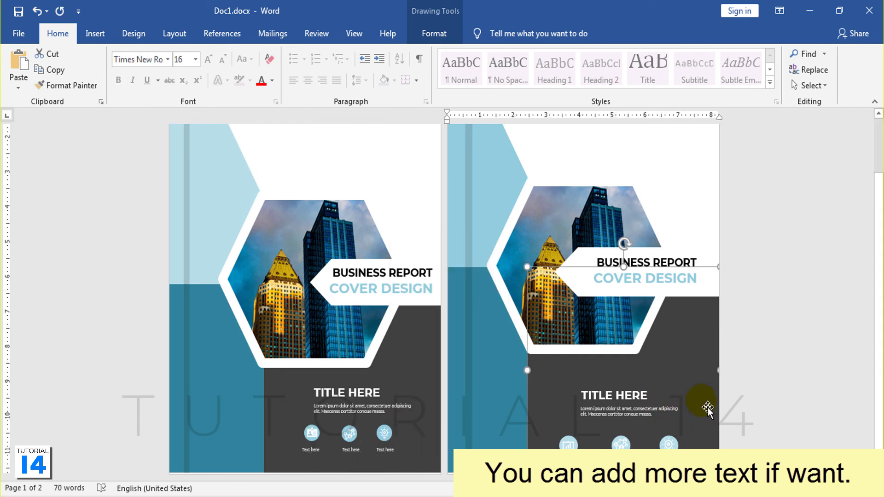
click(728, 186)
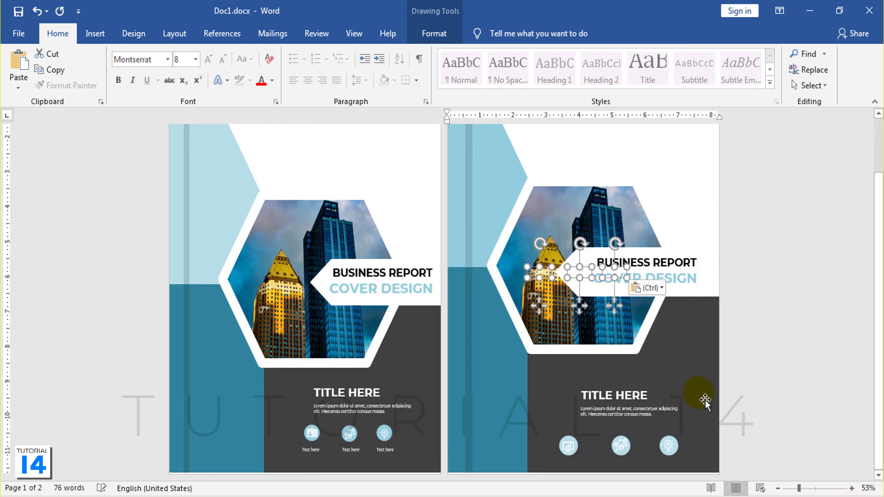
drag(595, 362, 622, 493)
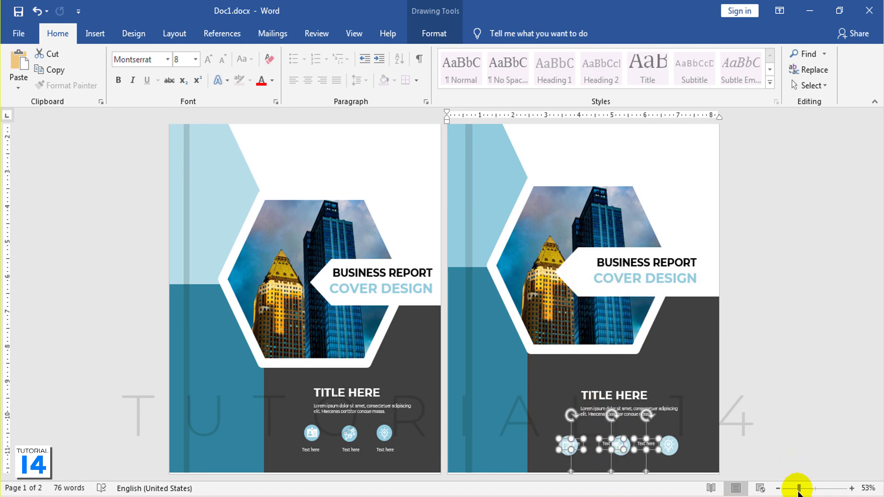
drag(799, 488, 807, 487)
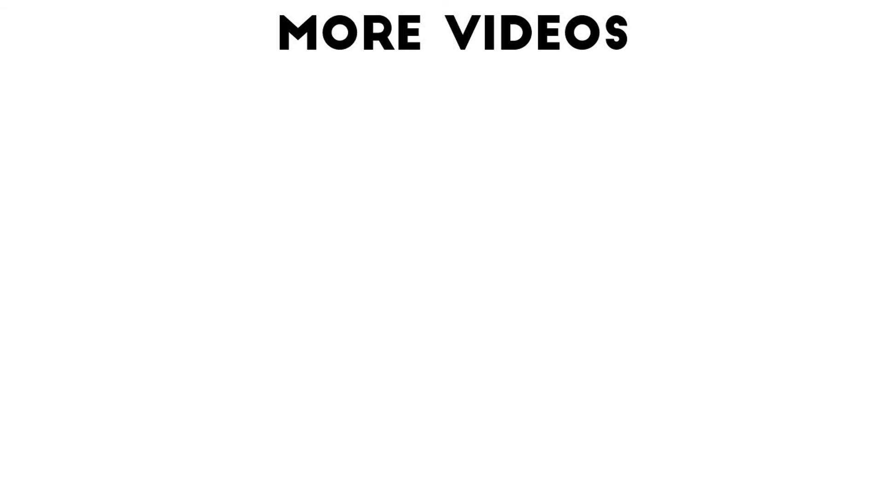